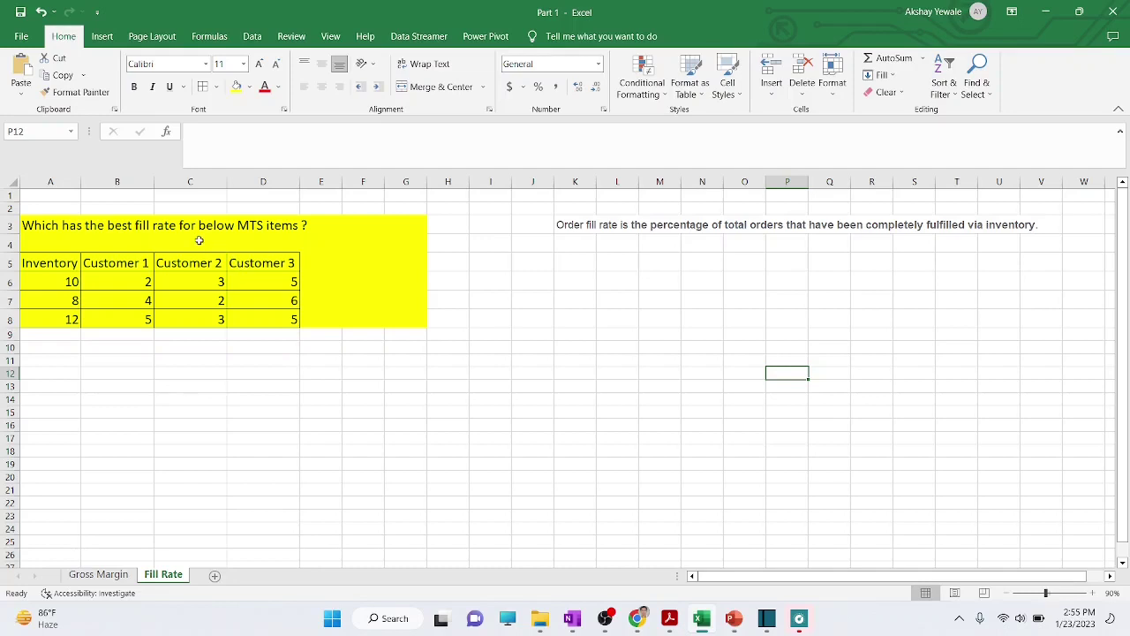
{"action": "left_click", "coordinate": [200, 240]}
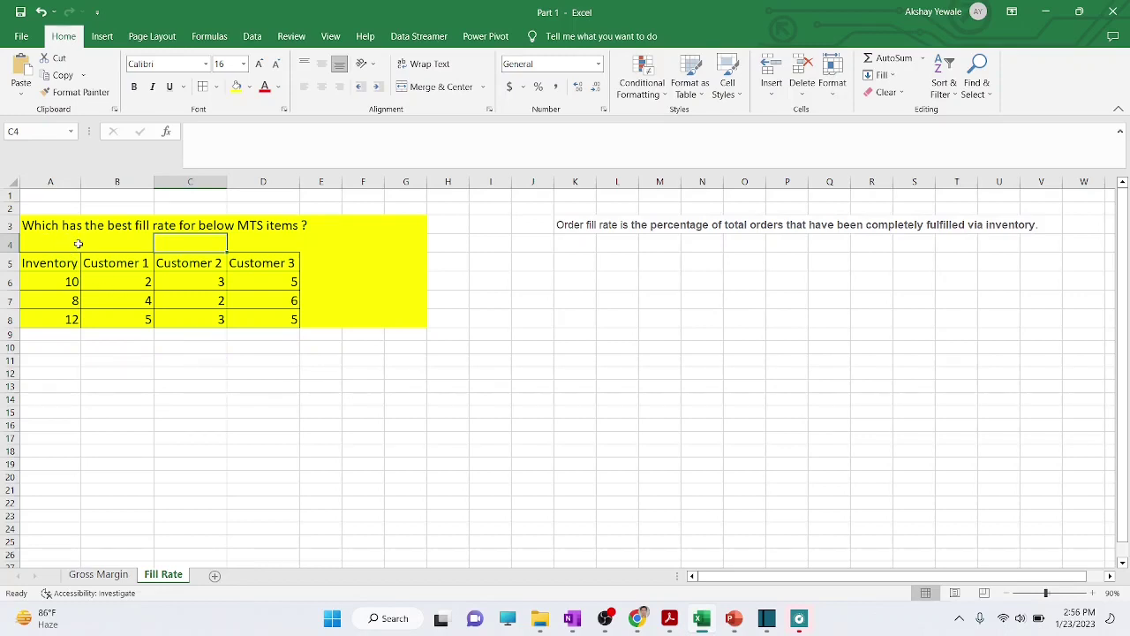
{"action": "left_click_drag", "start_coordinate": [38, 263], "coordinate": [133, 282]}
{"action": "left_click_drag", "start_coordinate": [141, 291], "coordinate": [159, 334]}
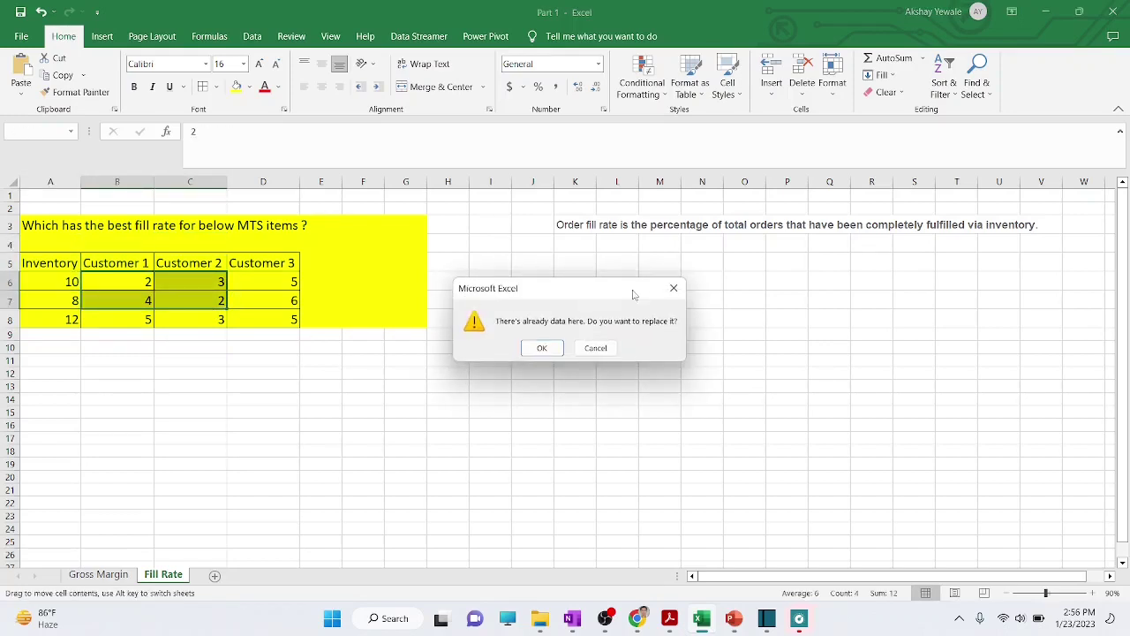
{"action": "key", "text": "Escape"}
{"action": "left_click", "coordinate": [302, 358]}
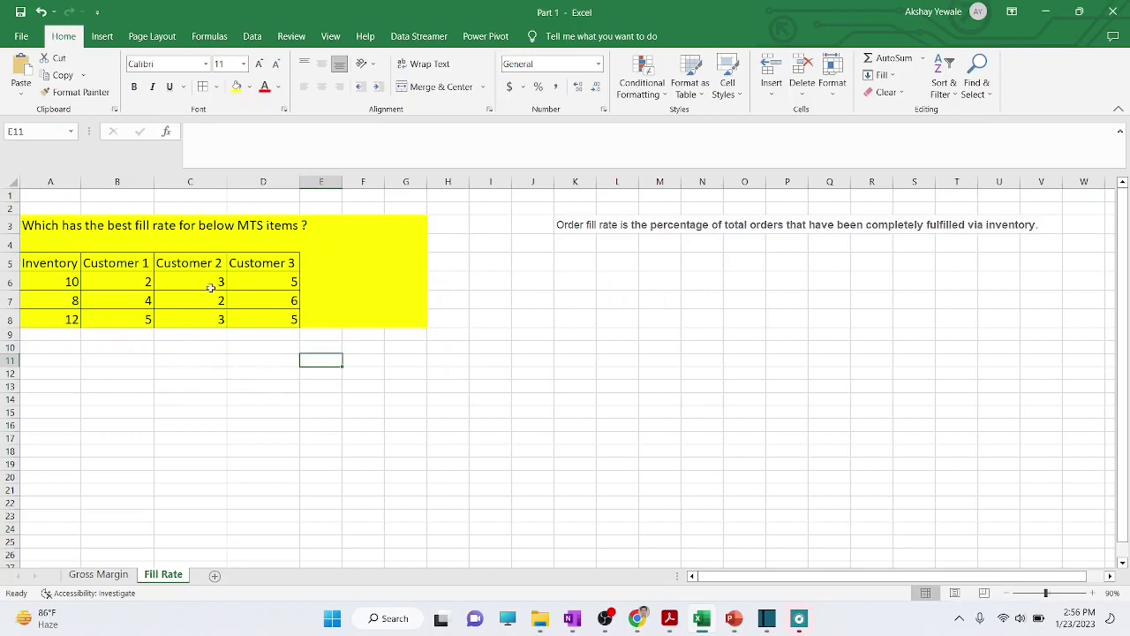
Label cell E6 "Product 1" and fill the series down to "Product 3" in E8.
{"action": "left_click", "coordinate": [316, 279]}
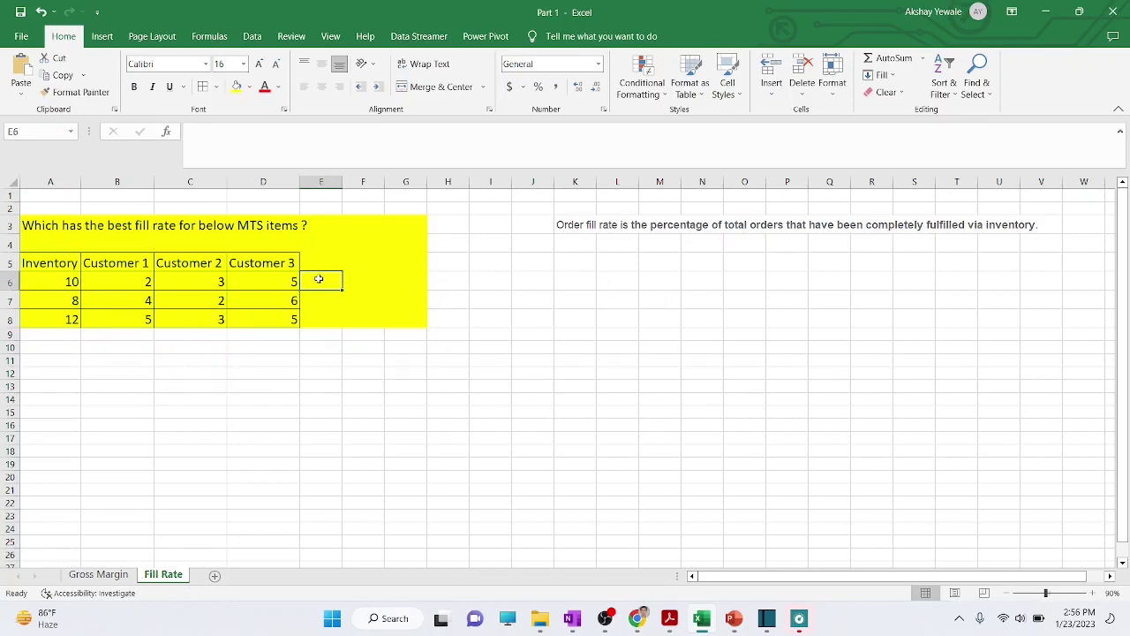
{"action": "type", "text": "Prod"}
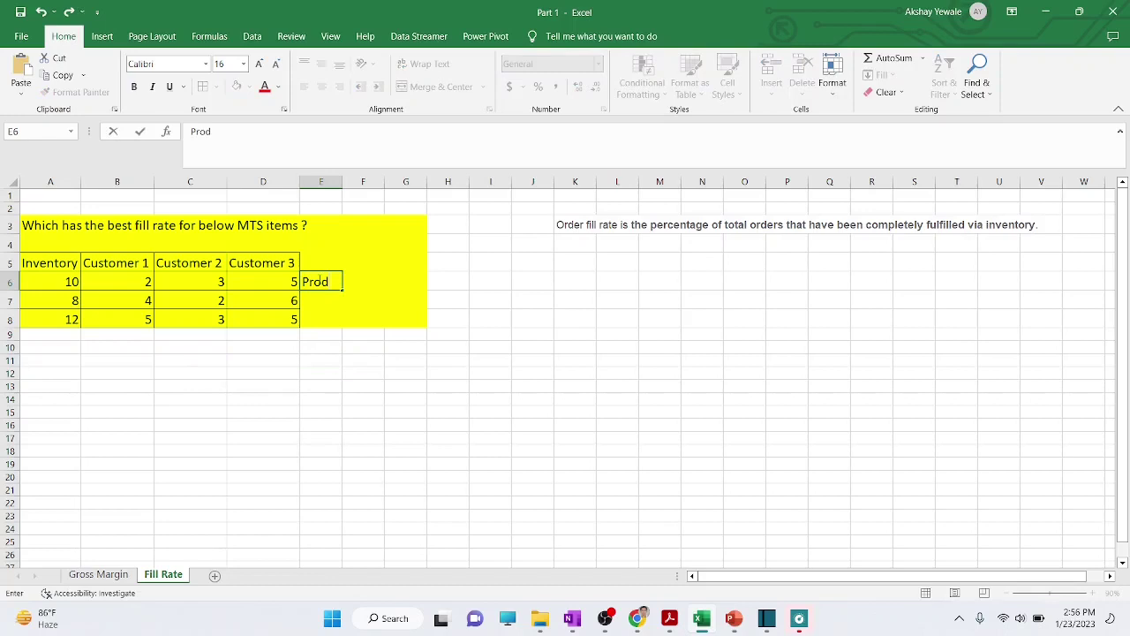
{"action": "type", "text": "uct 1"}
{"action": "key", "text": "Return"}
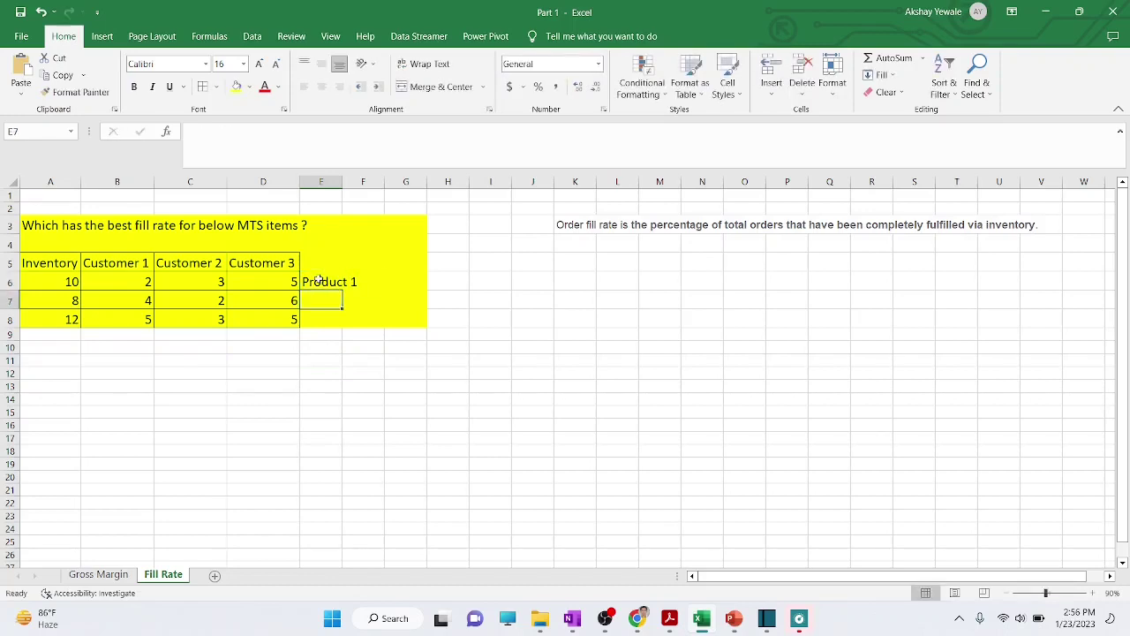
{"action": "left_click", "coordinate": [319, 281]}
{"action": "left_click_drag", "start_coordinate": [342, 290], "coordinate": [347, 322]}
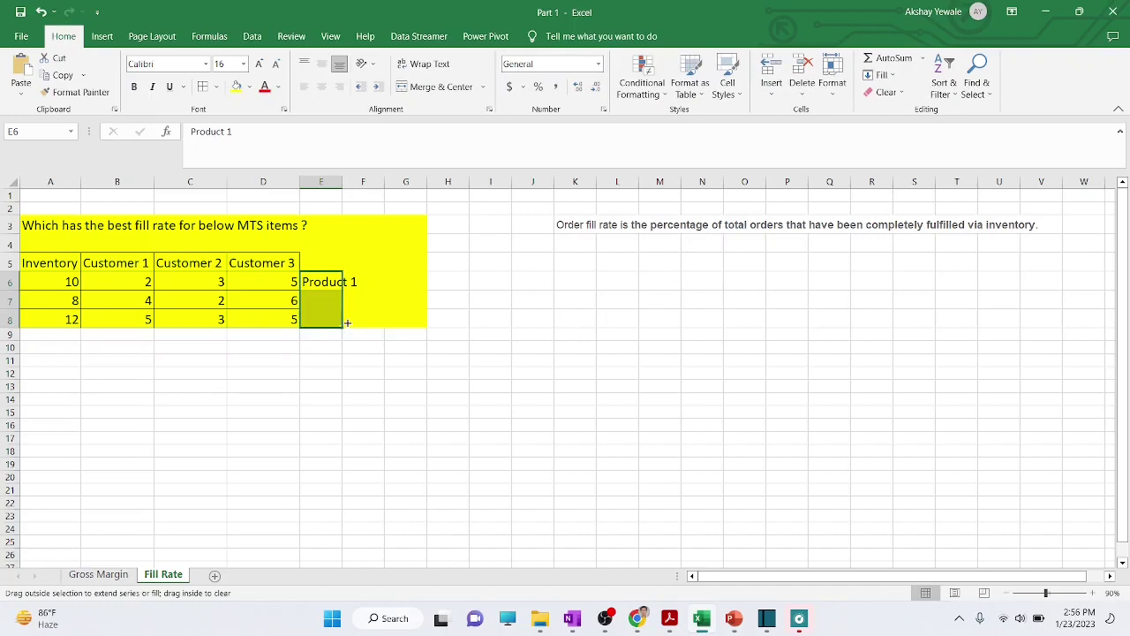
Fit column E's width to its contents and apply cell borders to E5:E8.
{"action": "double_click", "coordinate": [343, 182]}
{"action": "left_click", "coordinate": [387, 276]}
{"action": "left_click_drag", "start_coordinate": [309, 258], "coordinate": [351, 320]}
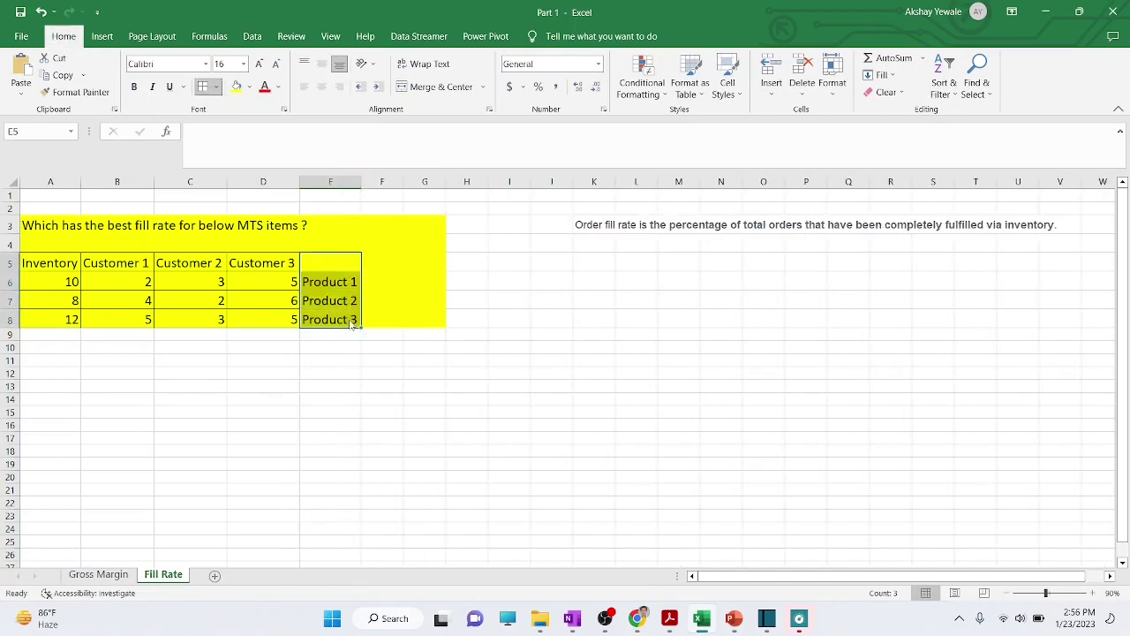
{"action": "key", "text": "Return"}
{"action": "left_click", "coordinate": [344, 357]}
Review the product rows, the inventory of each product, and the customers' order quantities for Product 1.
{"action": "left_click", "coordinate": [327, 262]}
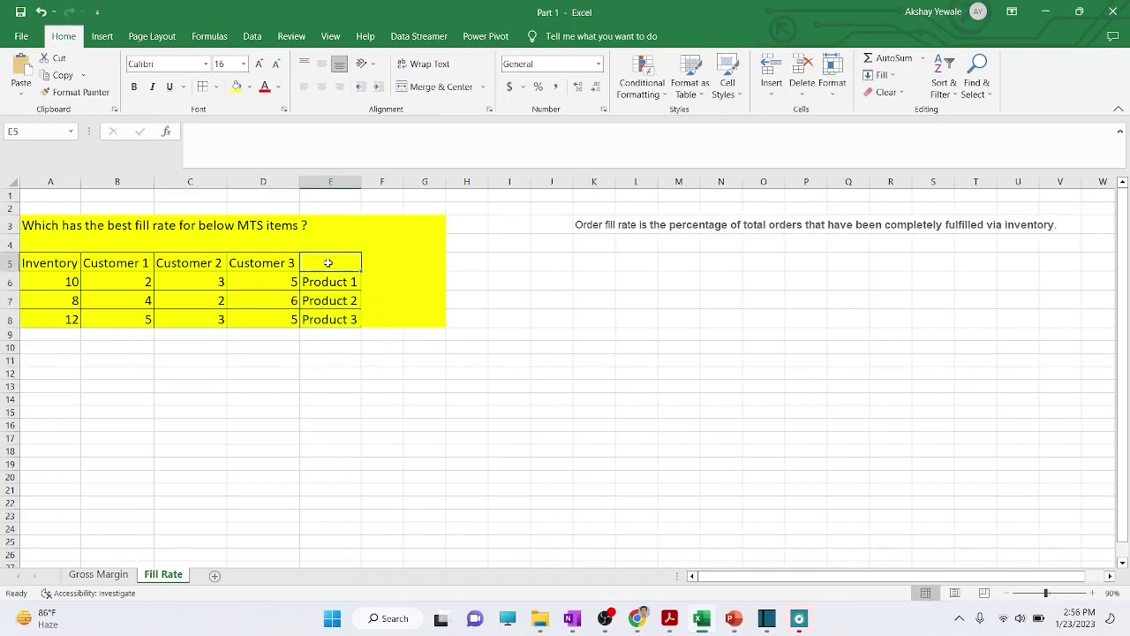
{"action": "left_click", "coordinate": [326, 283]}
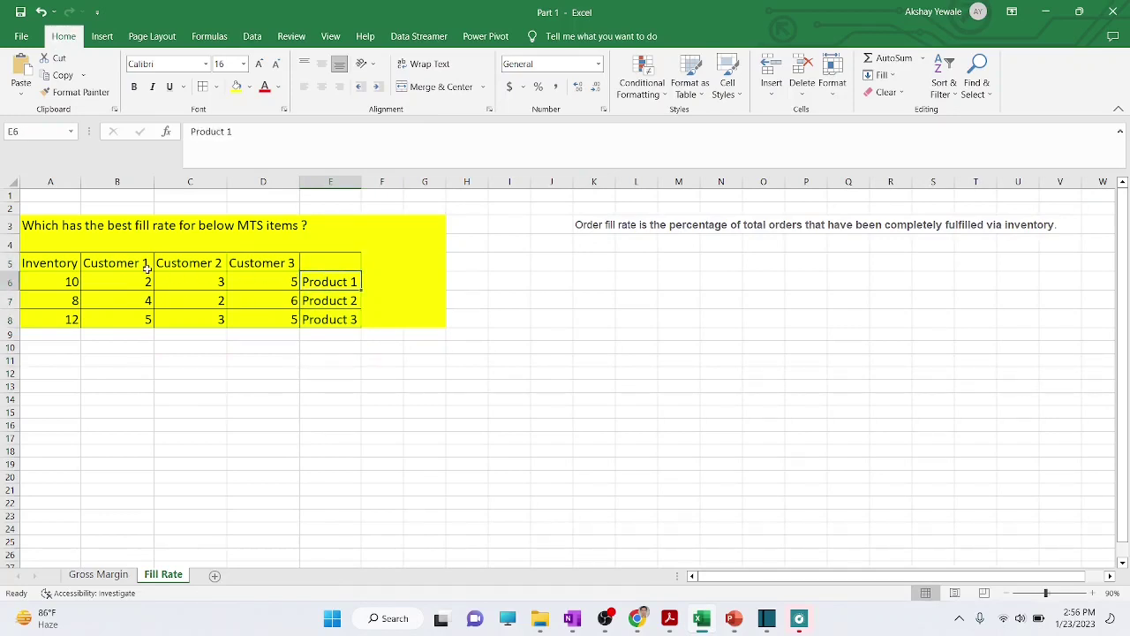
{"action": "left_click", "coordinate": [332, 300]}
{"action": "left_click", "coordinate": [333, 319]}
{"action": "left_click", "coordinate": [48, 281]}
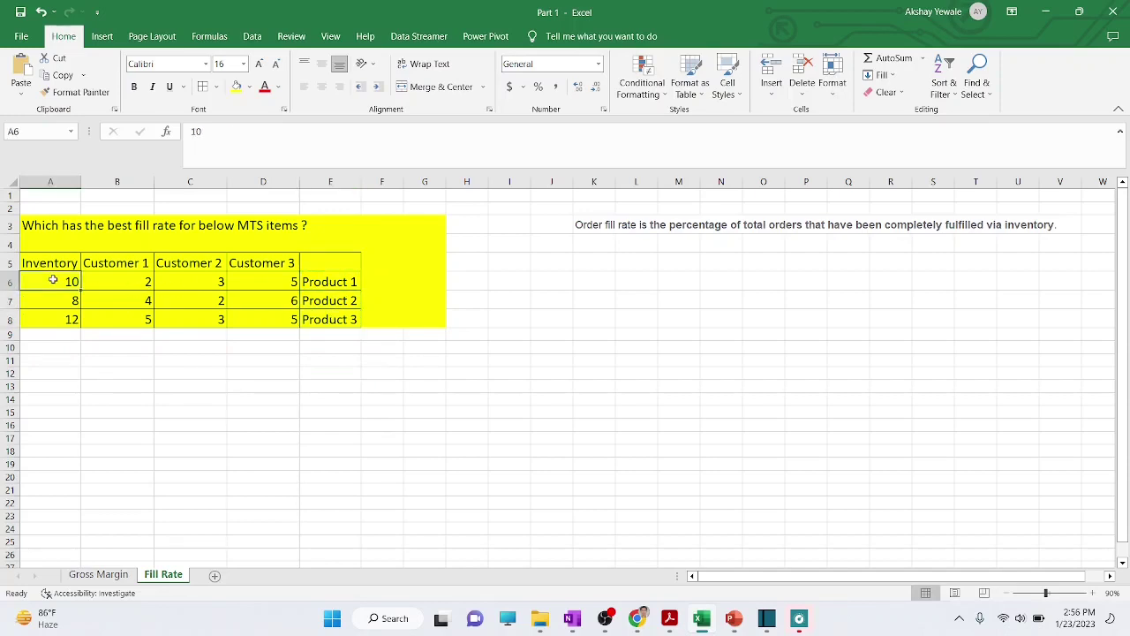
{"action": "left_click", "coordinate": [51, 300]}
{"action": "left_click", "coordinate": [56, 322]}
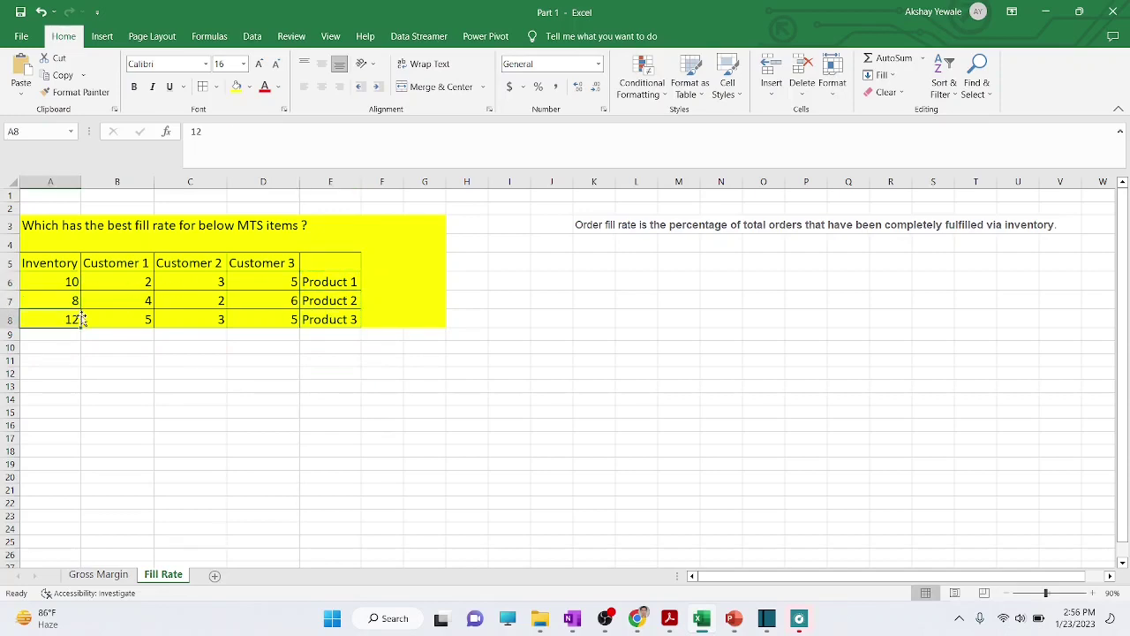
{"action": "left_click", "coordinate": [116, 267]}
{"action": "left_click", "coordinate": [186, 264]}
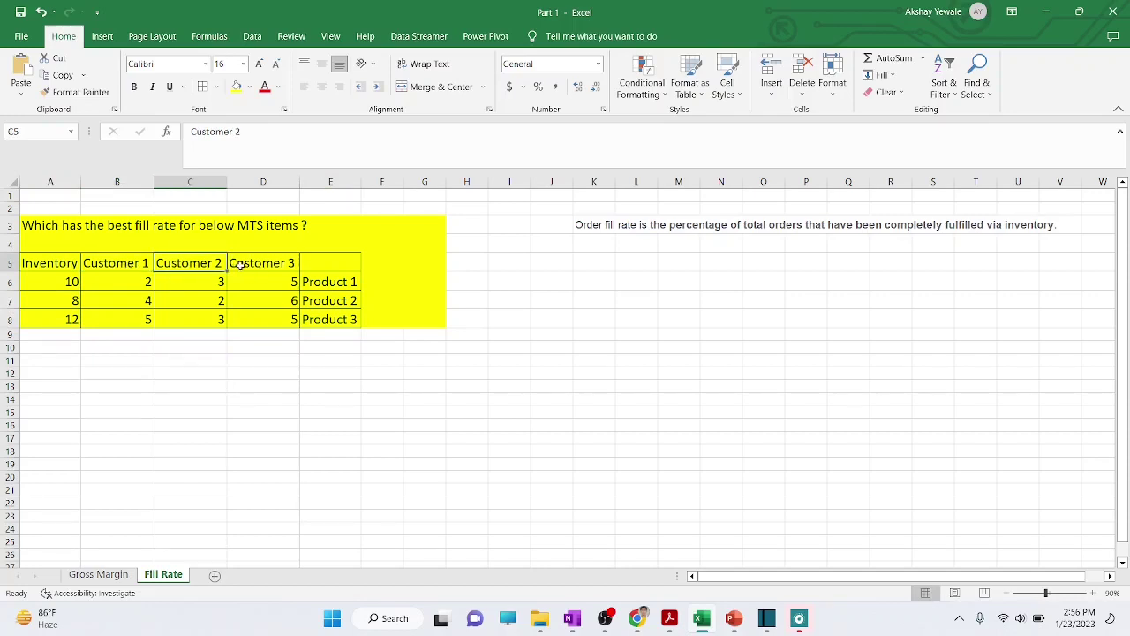
{"action": "left_click", "coordinate": [133, 285]}
{"action": "left_click", "coordinate": [210, 284]}
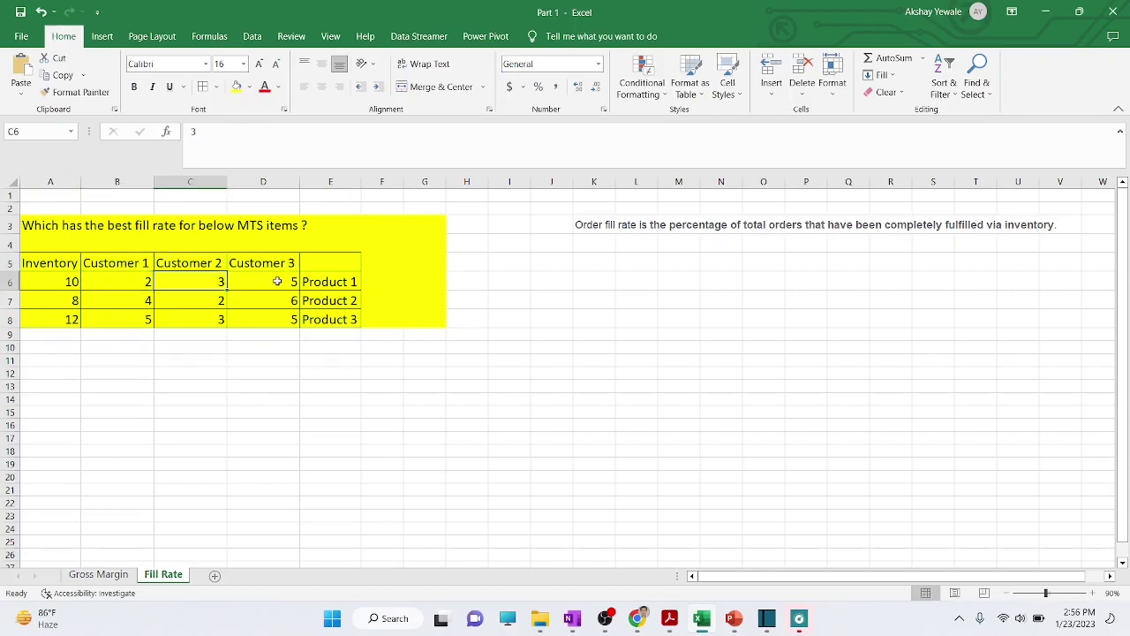
{"action": "left_click", "coordinate": [277, 280]}
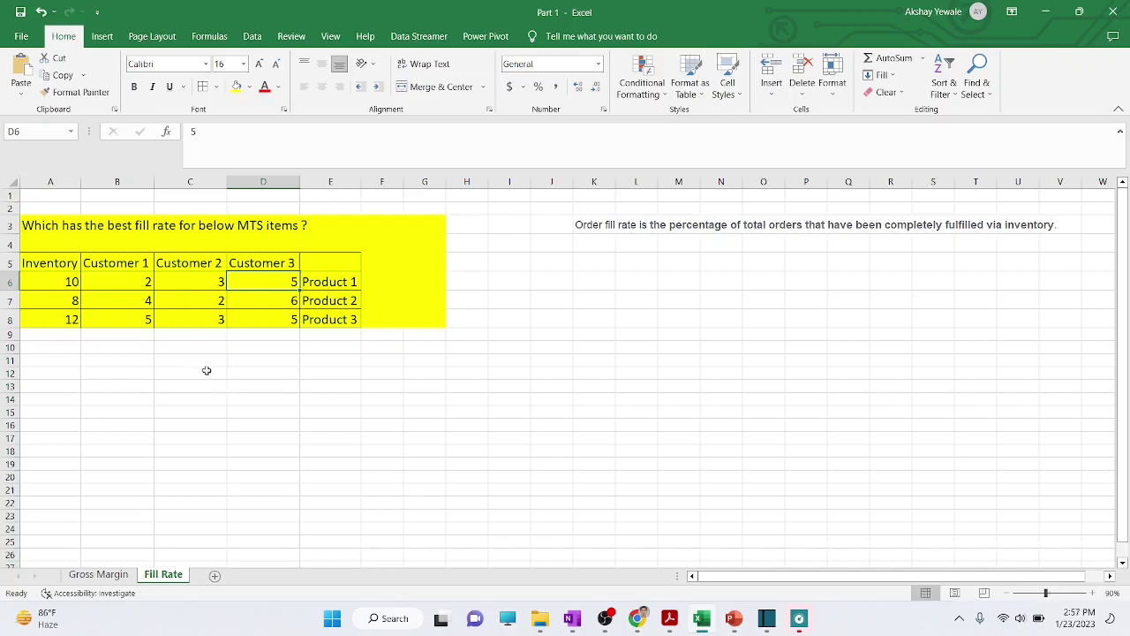
Examine the fill rate question, the order fill rate definition in K3, and the three customer headings.
{"action": "left_click", "coordinate": [227, 224]}
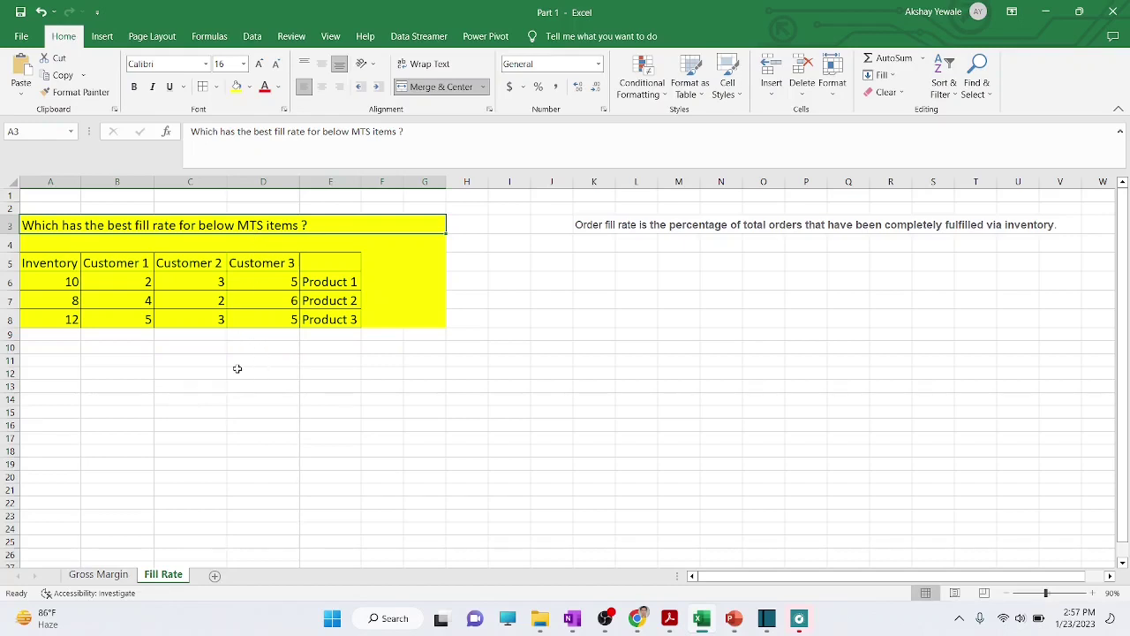
{"action": "left_click", "coordinate": [610, 225]}
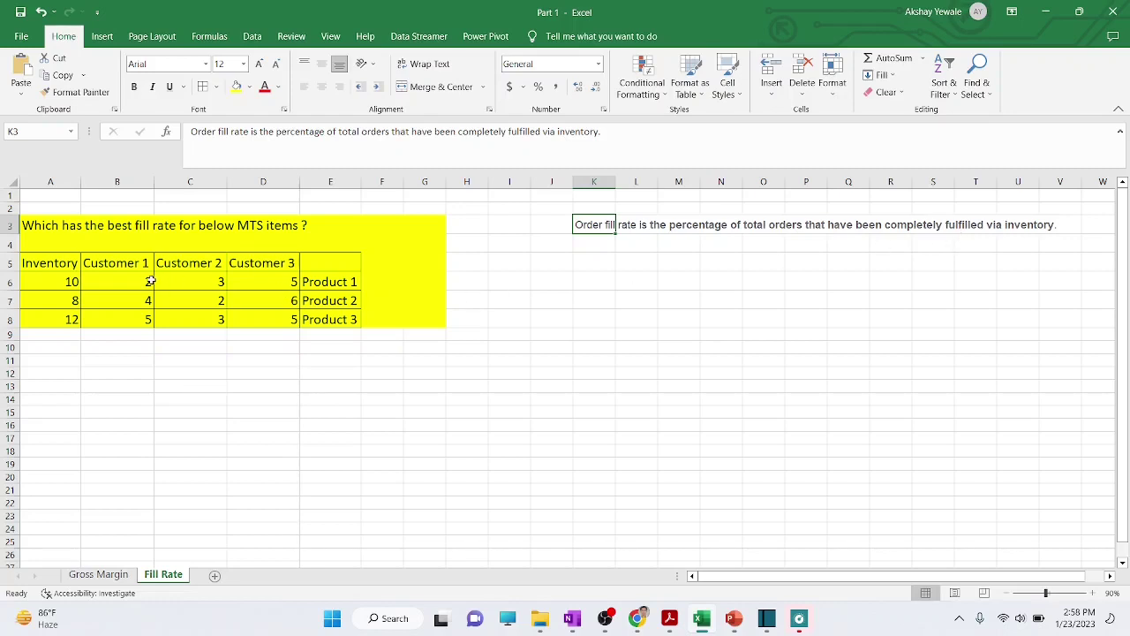
{"action": "left_click_drag", "start_coordinate": [128, 263], "coordinate": [255, 263]}
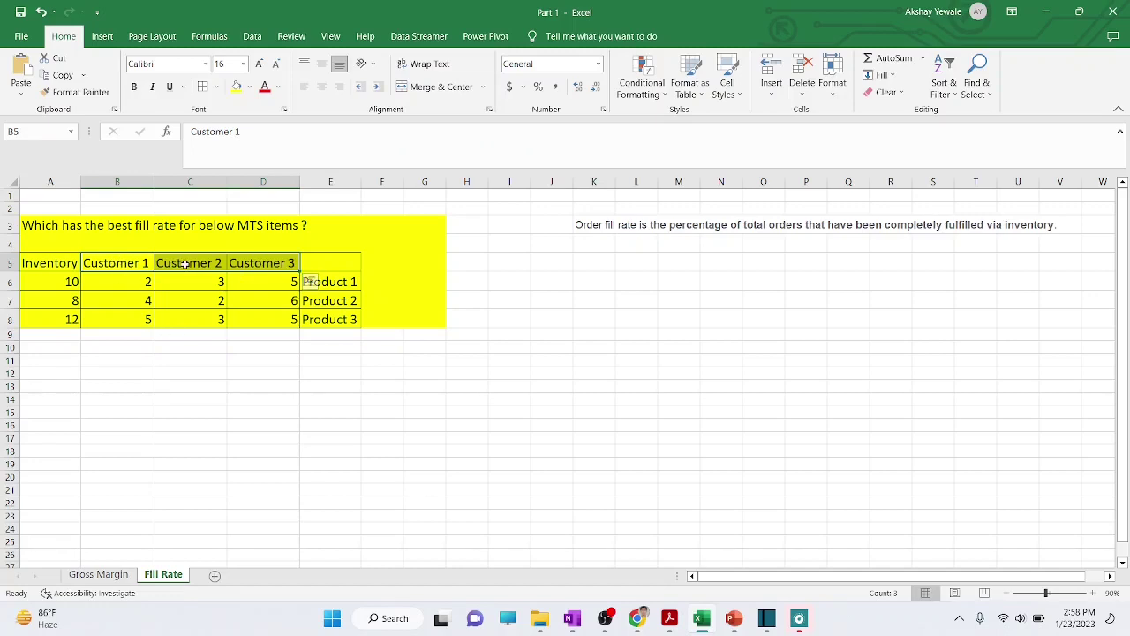
{"action": "left_click", "coordinate": [219, 372]}
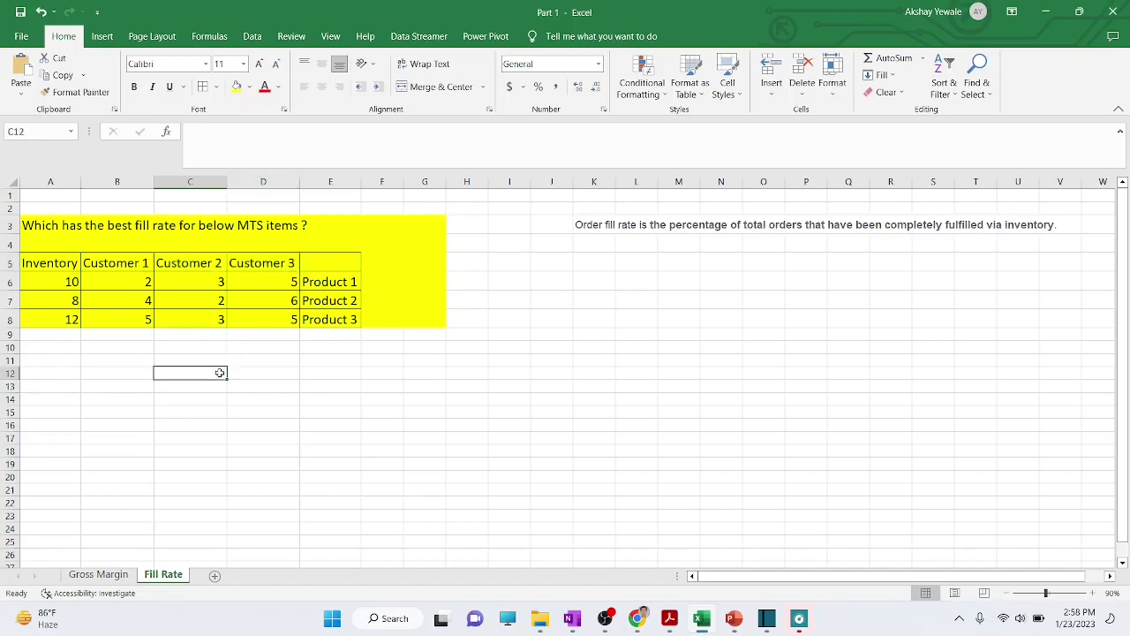
{"action": "left_click", "coordinate": [136, 264]}
{"action": "left_click", "coordinate": [198, 263]}
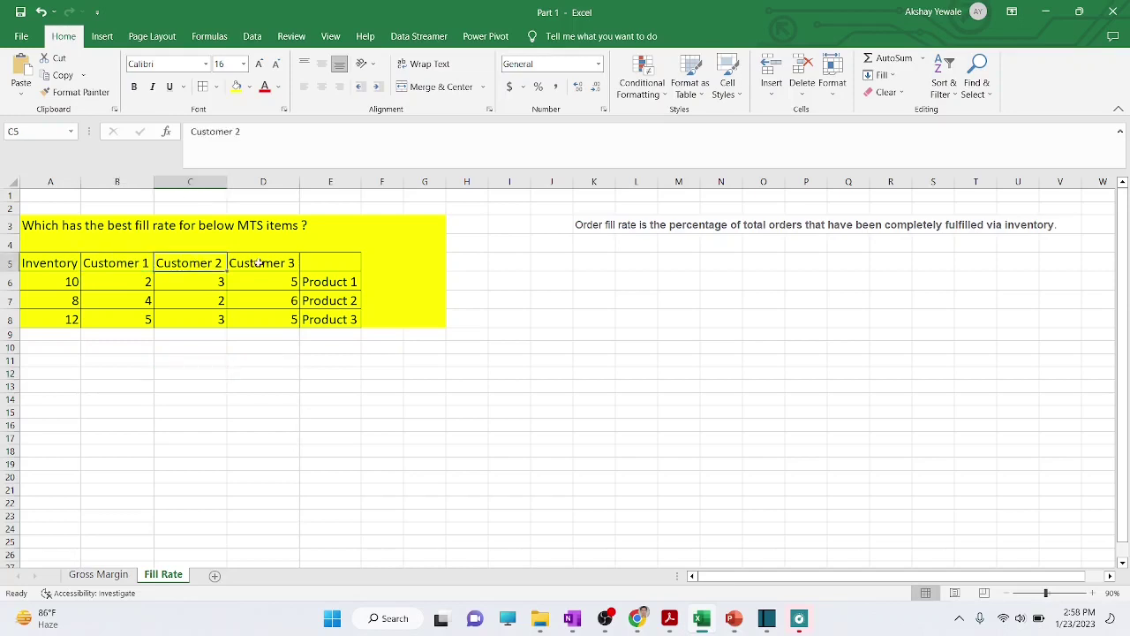
{"action": "left_click", "coordinate": [258, 263]}
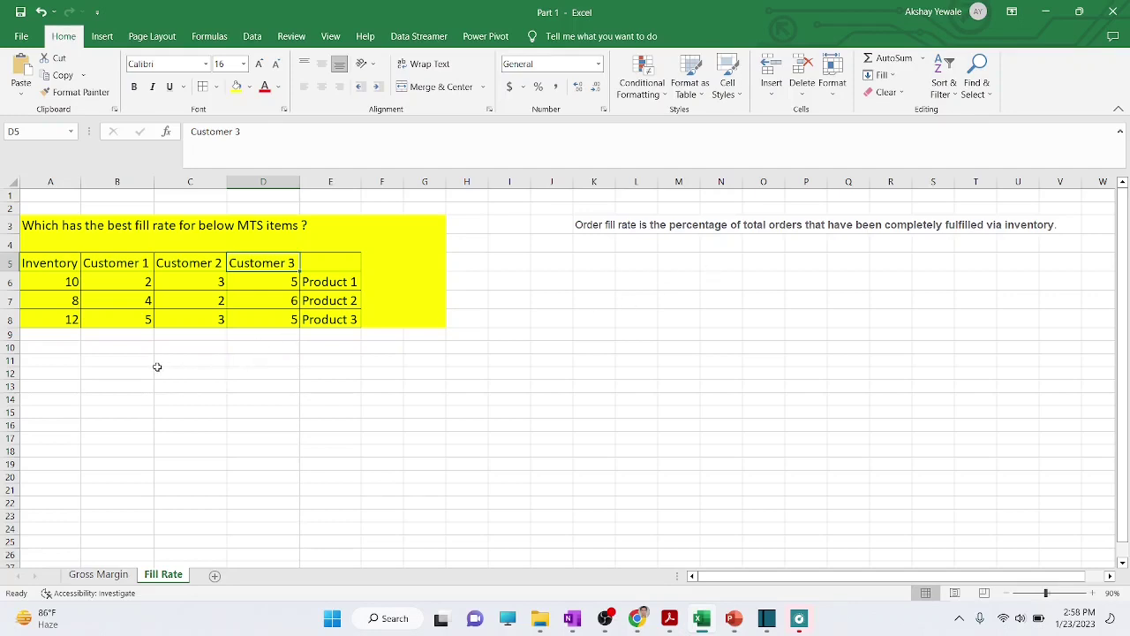
{"action": "left_click", "coordinate": [119, 336]}
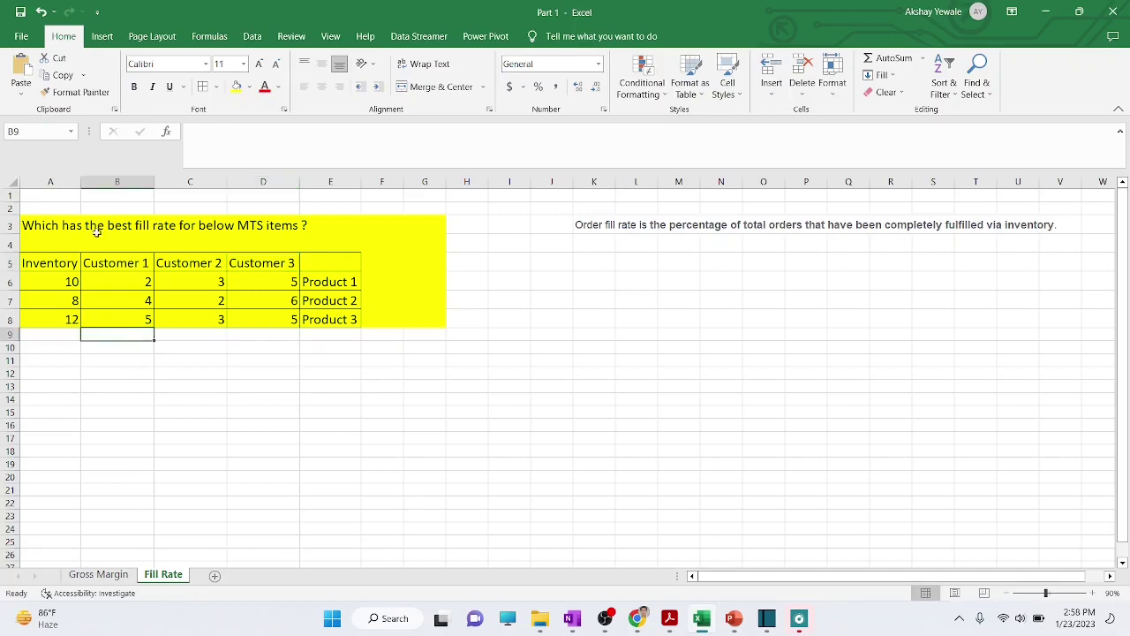
Copy the customer table B5:E8 as values to B11:E14 and clear the quantities in B12:D14.
{"action": "left_click_drag", "start_coordinate": [117, 262], "coordinate": [314, 320]}
{"action": "key", "text": "ctrl+c"}
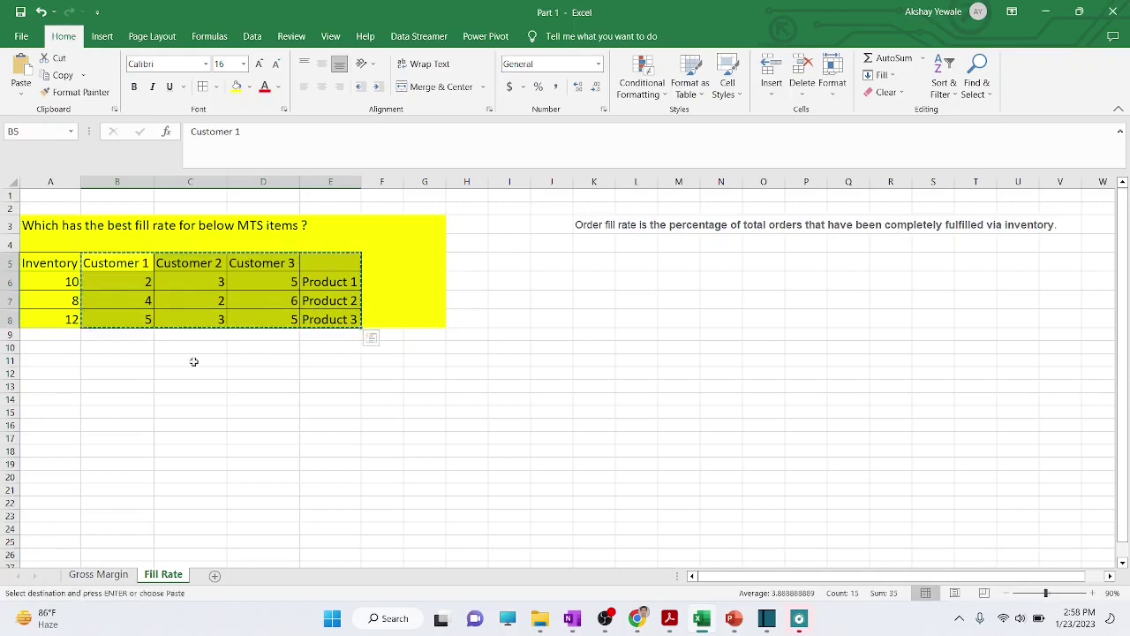
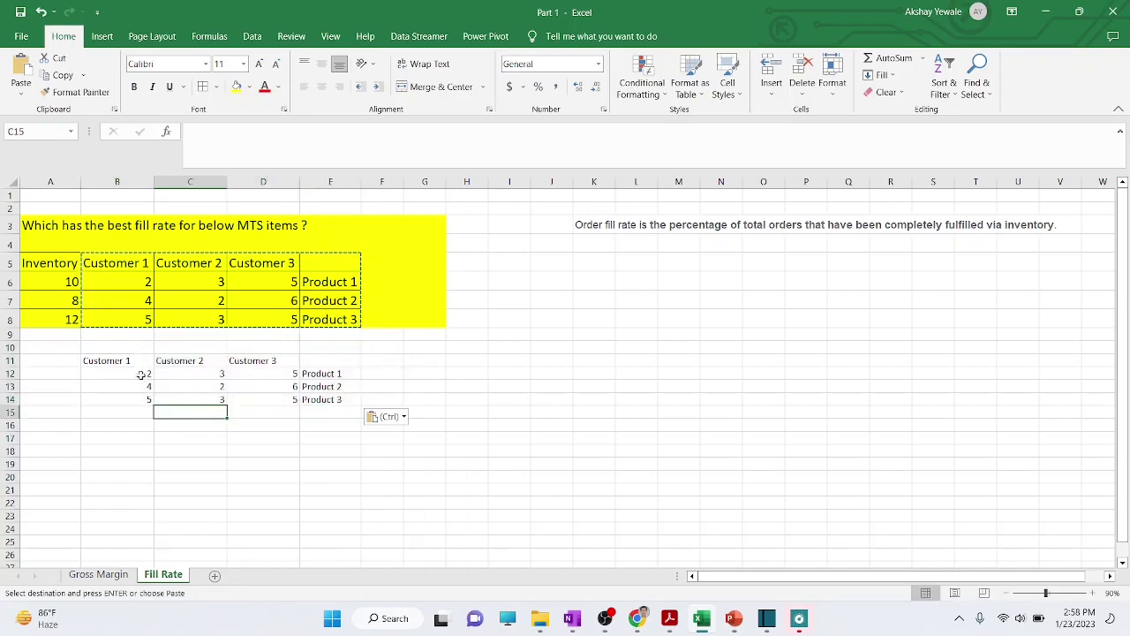
{"action": "key", "text": "Escape"}
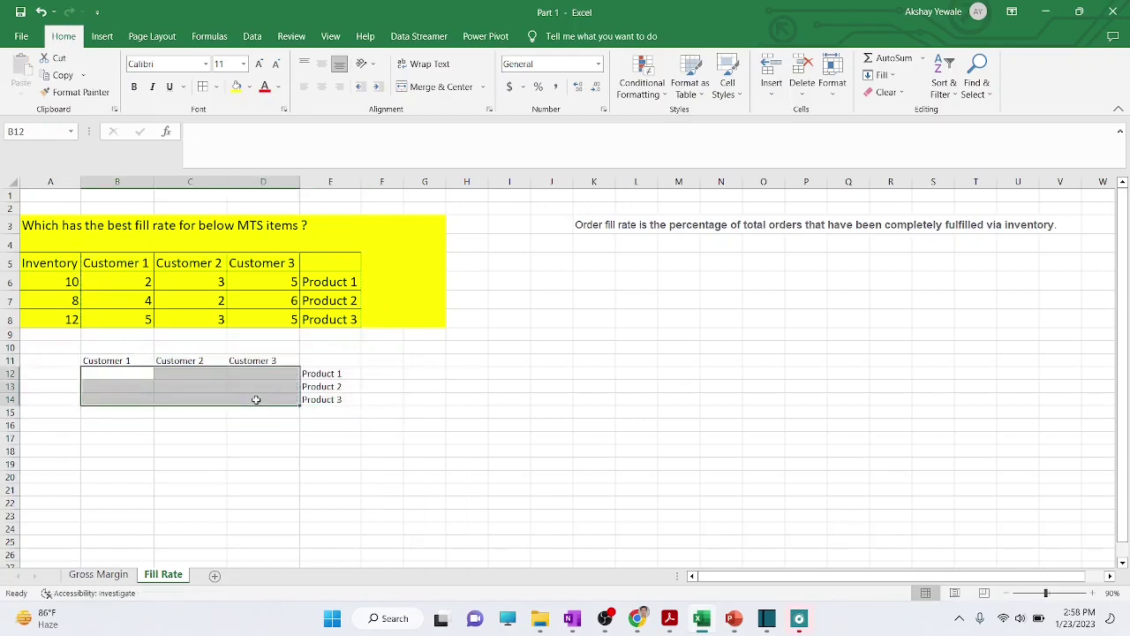
{"action": "key", "text": "Delete"}
Enter the formula =A6-B6 in B12 to calculate Product 1's inventory remaining after Customer 1's order.
{"action": "left_click", "coordinate": [137, 371]}
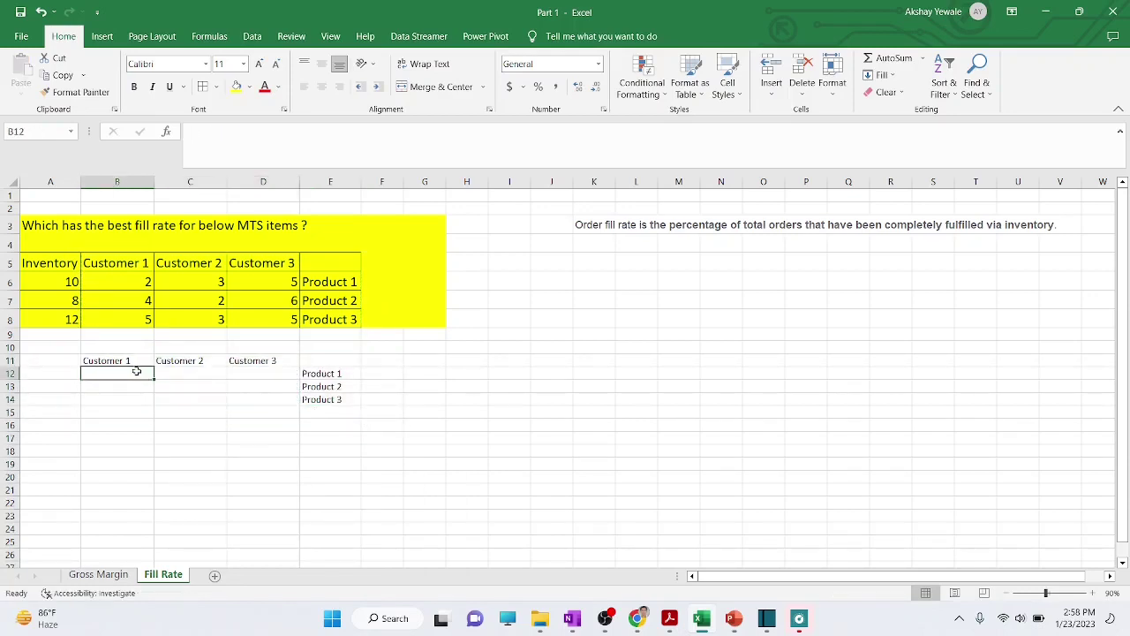
{"action": "type", "text": "="}
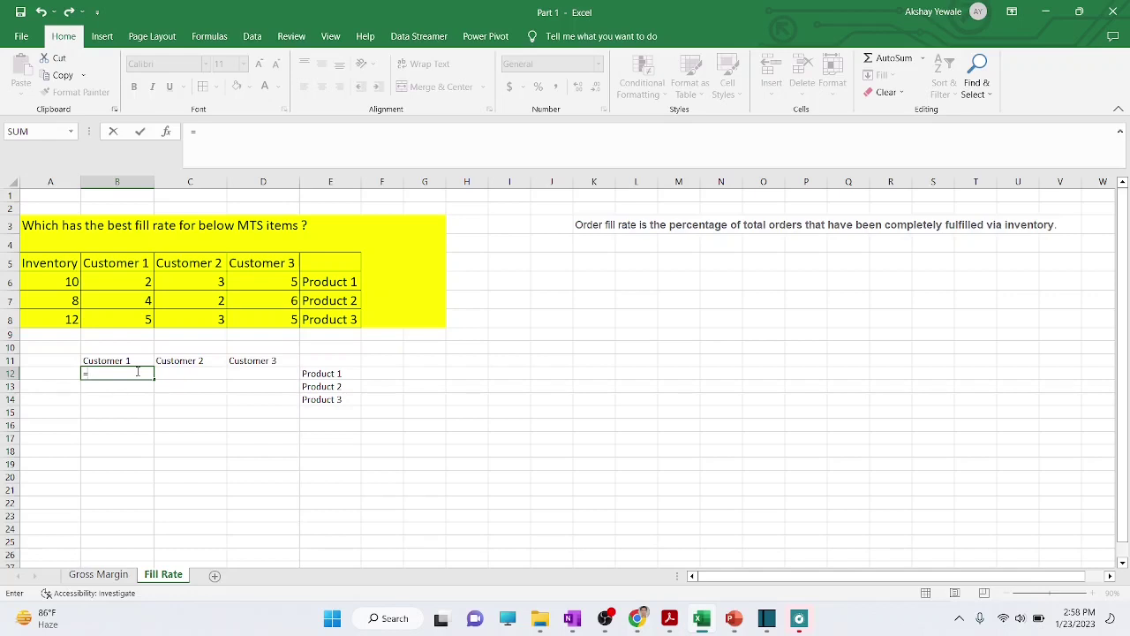
{"action": "key", "text": "Up"}
{"action": "key", "text": "Up"}
{"action": "key", "text": "Up"}
{"action": "key", "text": "Up"}
{"action": "key", "text": "Up"}
{"action": "key", "text": "Up"}
{"action": "key", "text": "Up"}
{"action": "key", "text": "Left"}
{"action": "key", "text": "Down"}
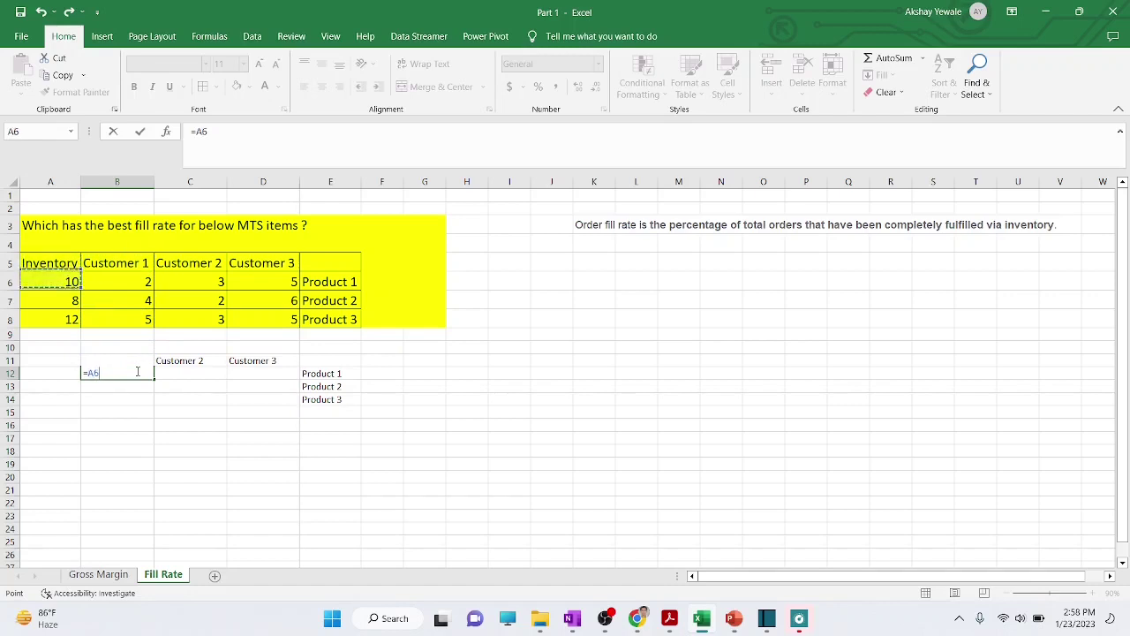
{"action": "type", "text": "-"}
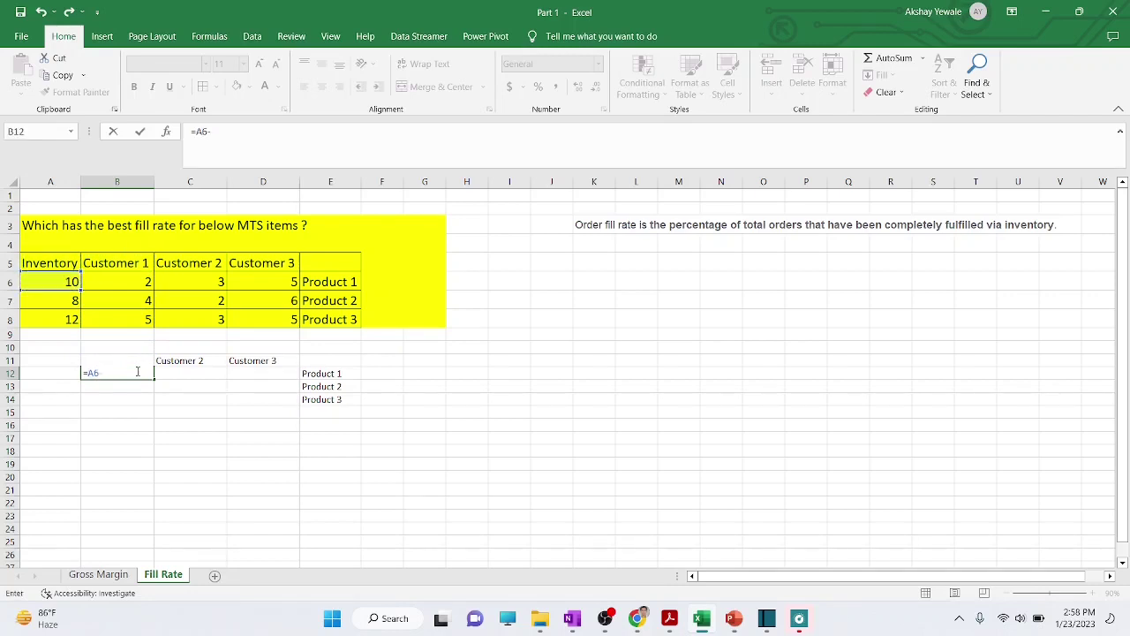
{"action": "key", "text": "Up"}
{"action": "key", "text": "Up"}
{"action": "key", "text": "Up"}
{"action": "key", "text": "Up"}
{"action": "key", "text": "Up"}
{"action": "key", "text": "Up"}
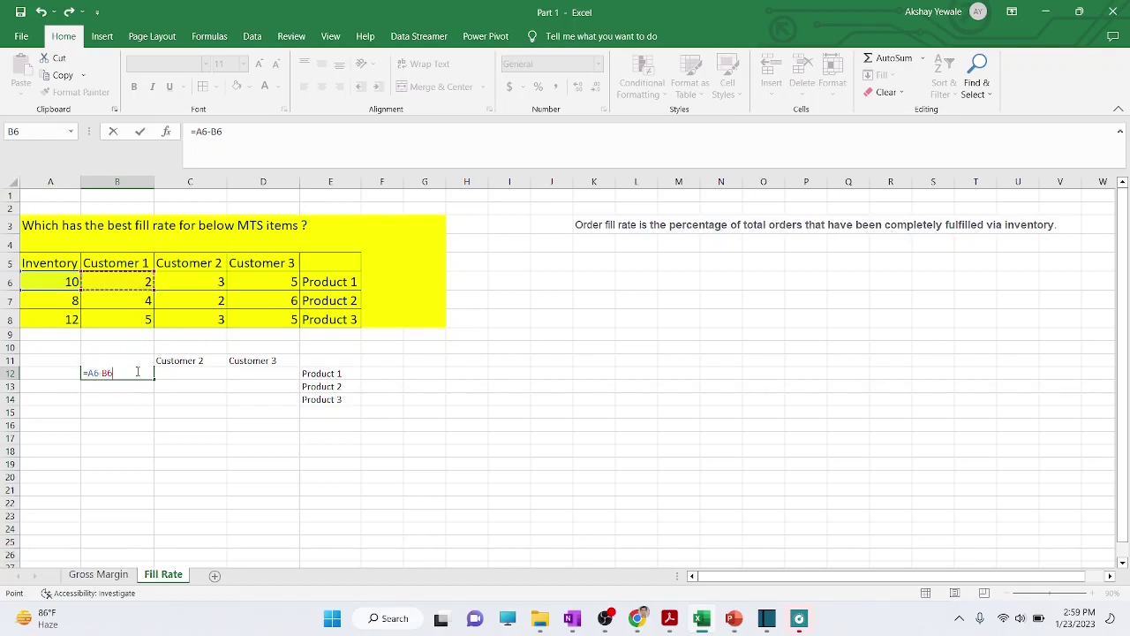
{"action": "key", "text": "Return"}
Enter the formula =B12-C6 in C12 to calculate Product 1's inventory remaining after Customer 2's order.
{"action": "left_click", "coordinate": [137, 372]}
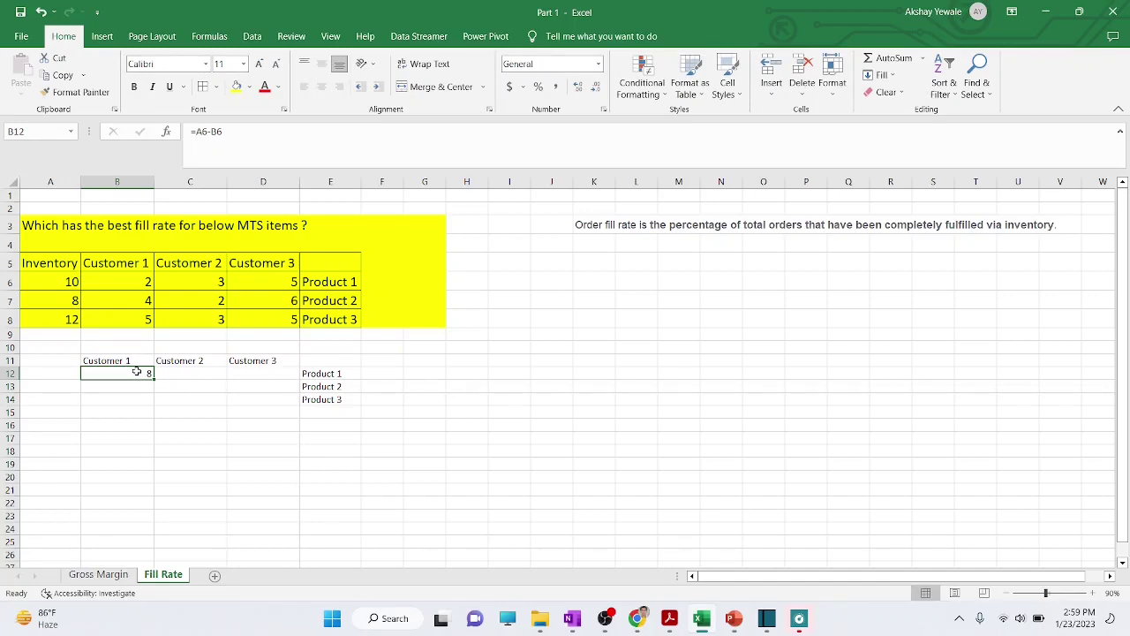
{"action": "key", "text": "Right"}
{"action": "type", "text": "="}
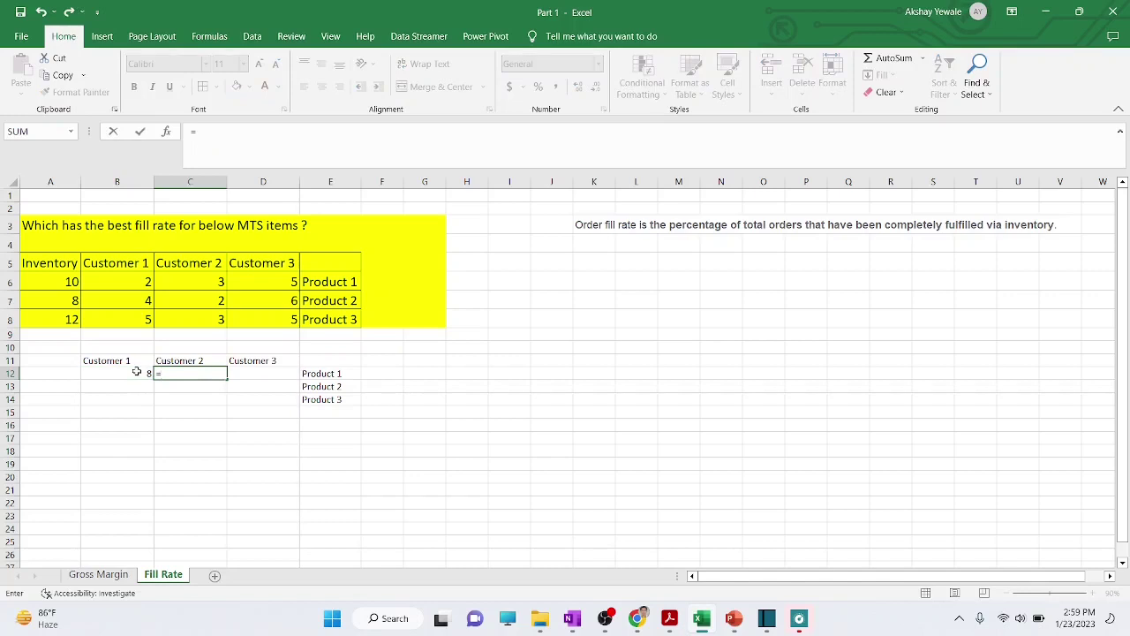
{"action": "left_click", "coordinate": [137, 372]}
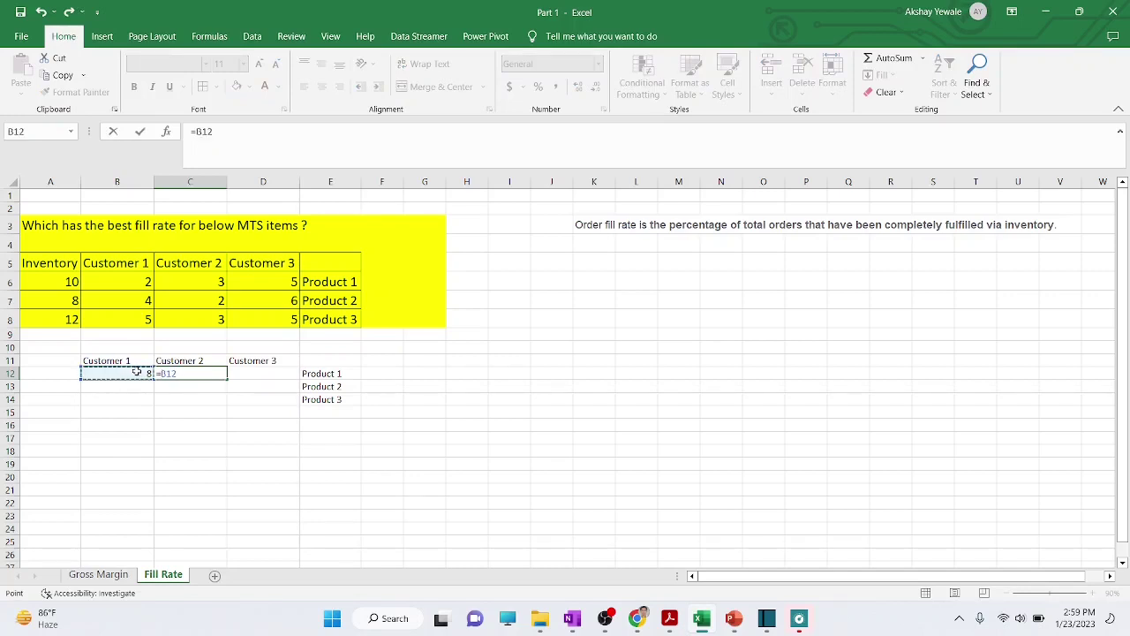
{"action": "type", "text": "-"}
{"action": "key", "text": "Up"}
{"action": "key", "text": "Up"}
{"action": "key", "text": "Up"}
{"action": "key", "text": "Up"}
{"action": "key", "text": "Up"}
{"action": "key", "text": "Up"}
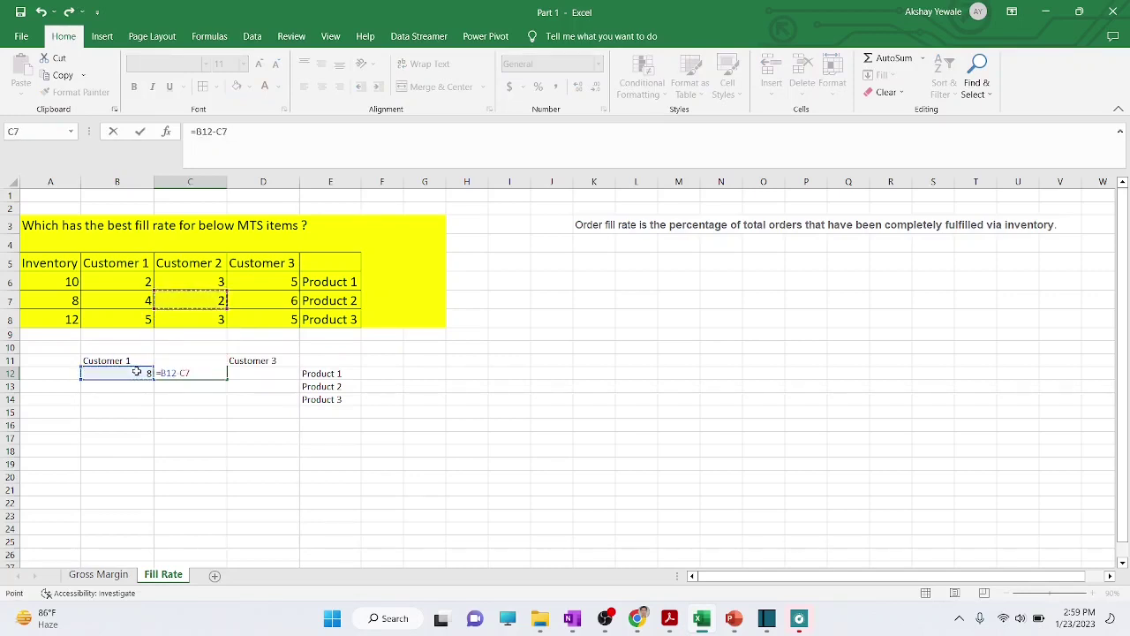
{"action": "key", "text": "Return"}
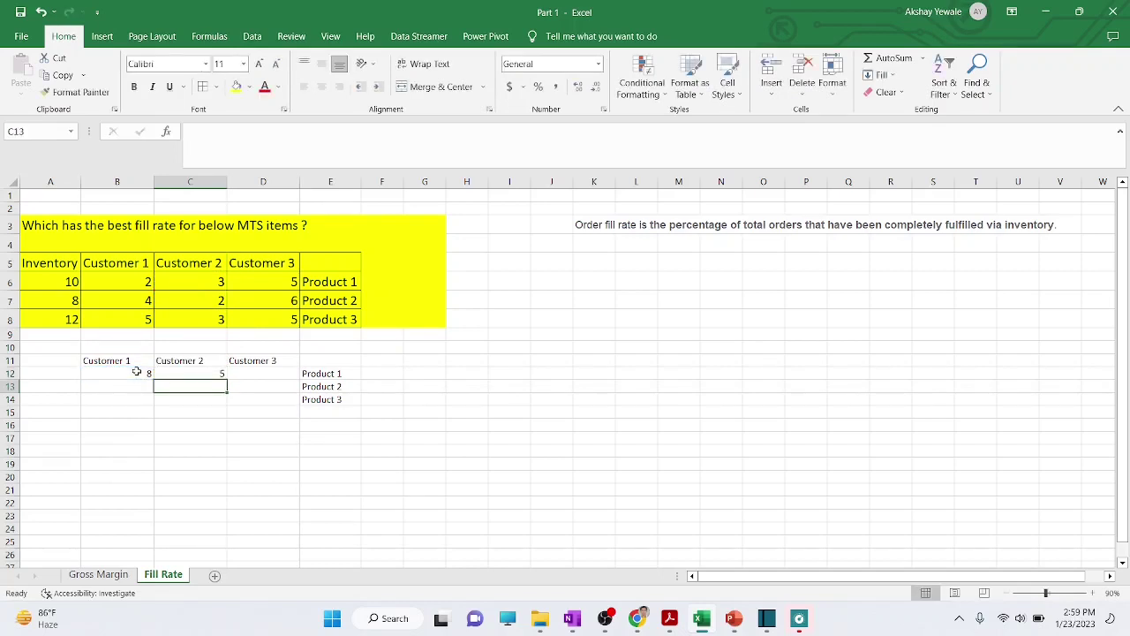
Enter the formula =C12-D6 in D12 to calculate Product 1's inventory remaining after Customer 3's order.
{"action": "key", "text": "Up"}
{"action": "key", "text": "Right"}
{"action": "type", "text": "="}
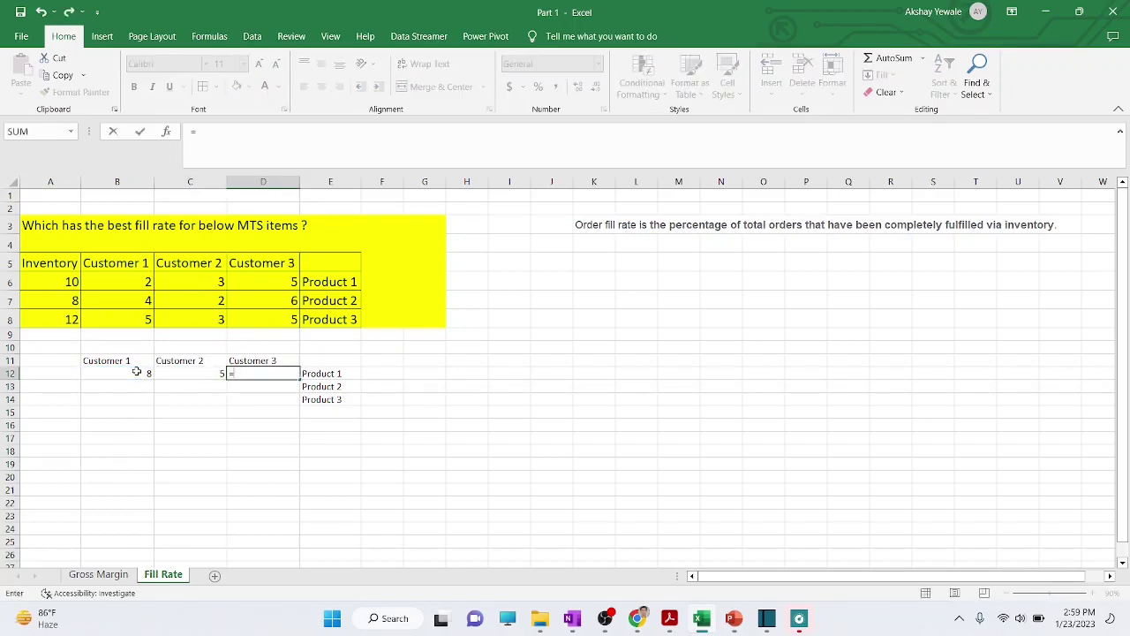
{"action": "key", "text": "Left"}
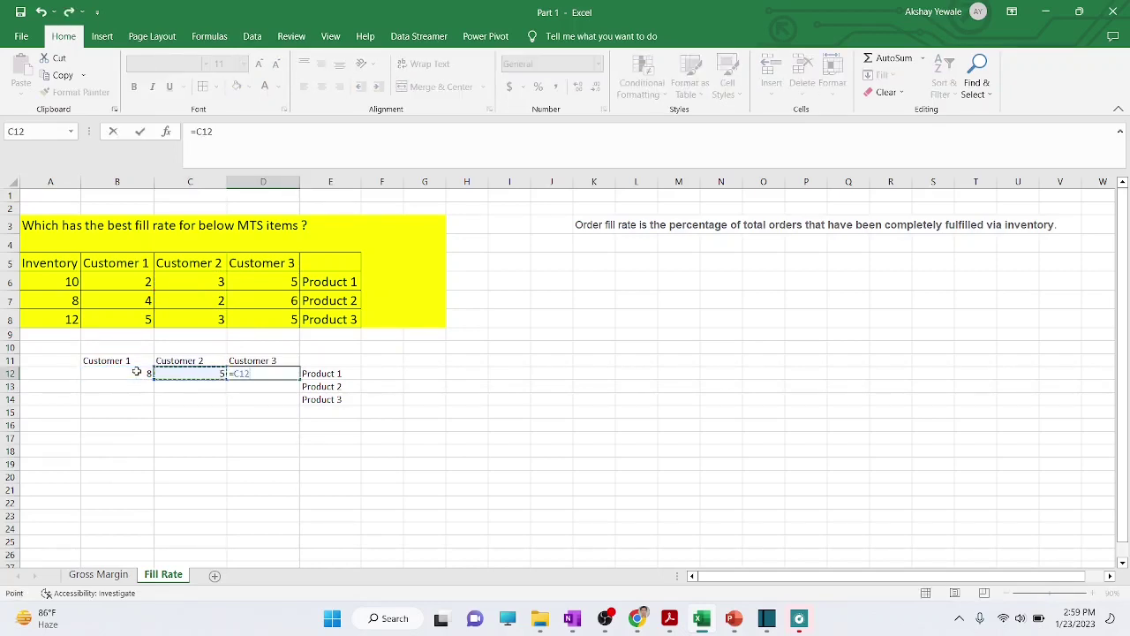
{"action": "type", "text": "-"}
{"action": "key", "text": "Up"}
{"action": "key", "text": "Up"}
{"action": "key", "text": "Up"}
{"action": "key", "text": "Up"}
{"action": "key", "text": "Up"}
{"action": "key", "text": "Up"}
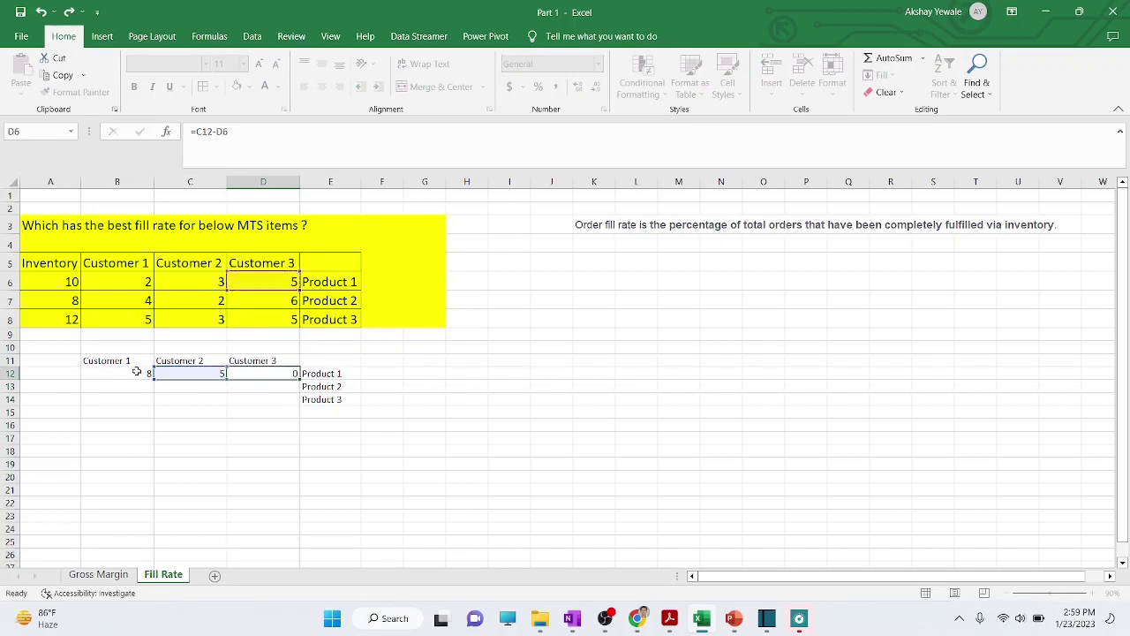
{"action": "key", "text": "ctrl+Return"}
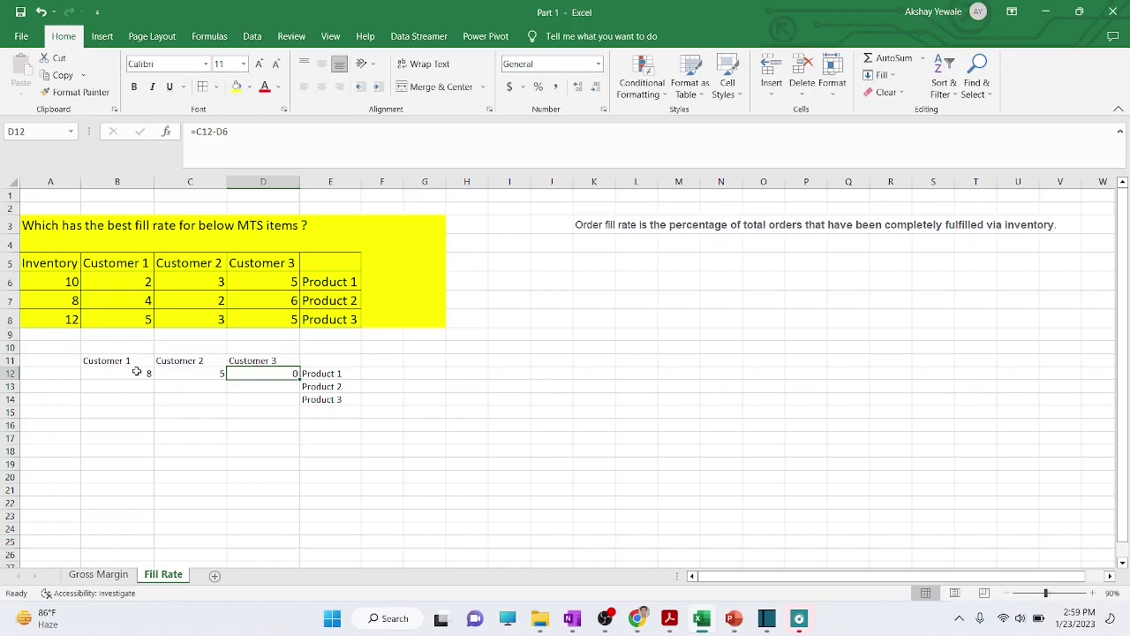
Add the heading Remarks in F11, beside the remaining-inventory table.
{"action": "key", "text": "Left"}
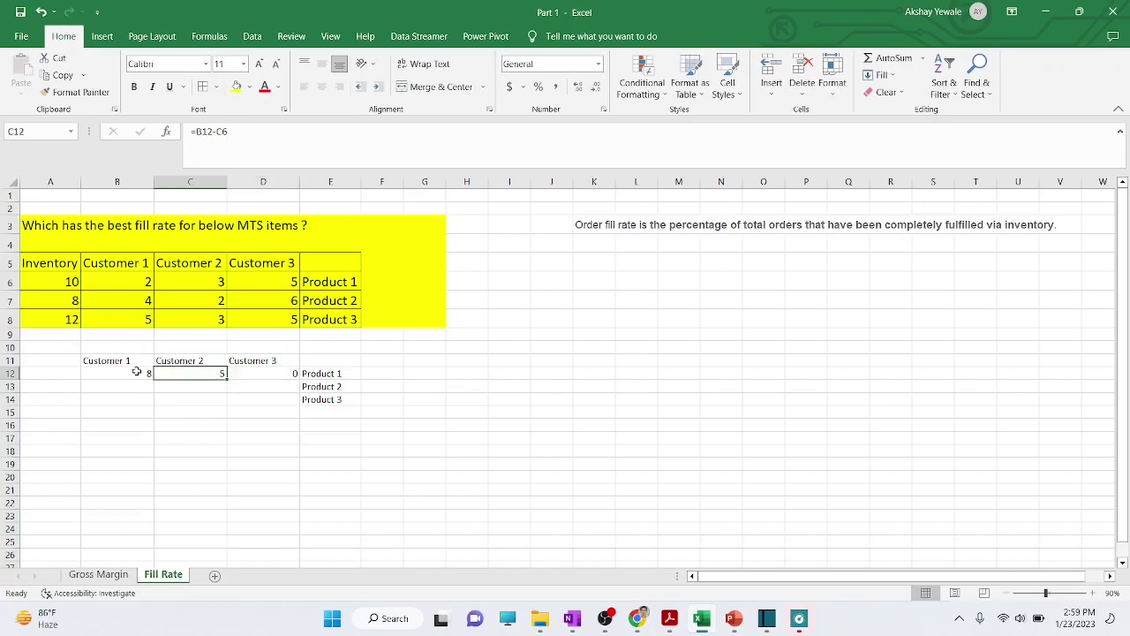
{"action": "key", "text": "Right"}
{"action": "key", "text": "Right"}
{"action": "key", "text": "Right"}
{"action": "key", "text": "Up"}
{"action": "key", "text": "Left"}
{"action": "key", "text": "Right"}
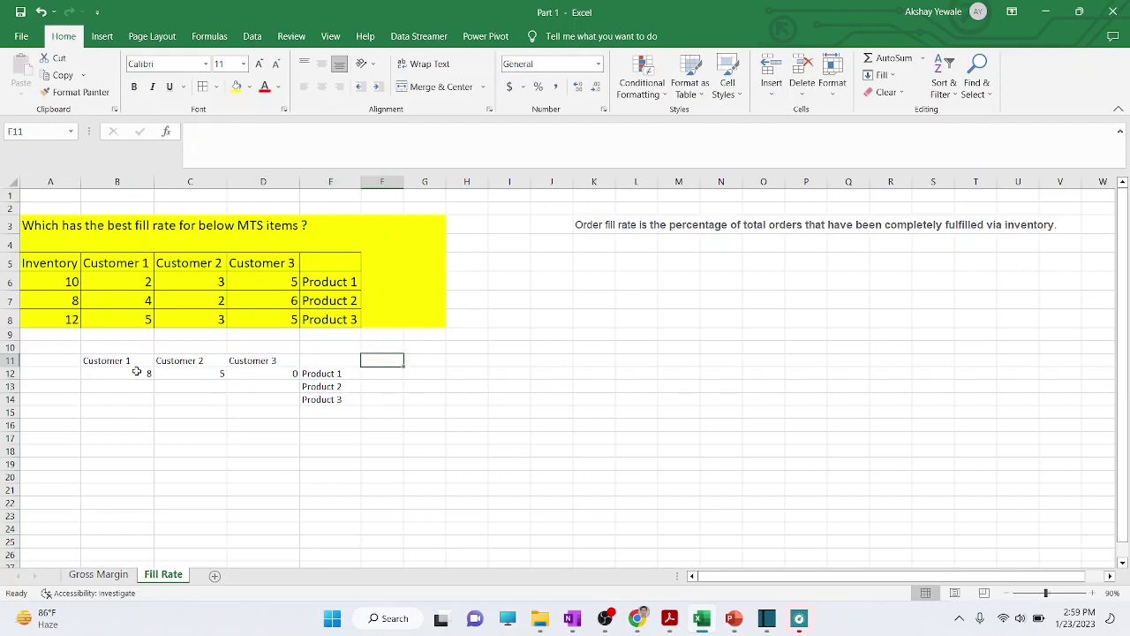
{"action": "type", "text": "Remarks"}
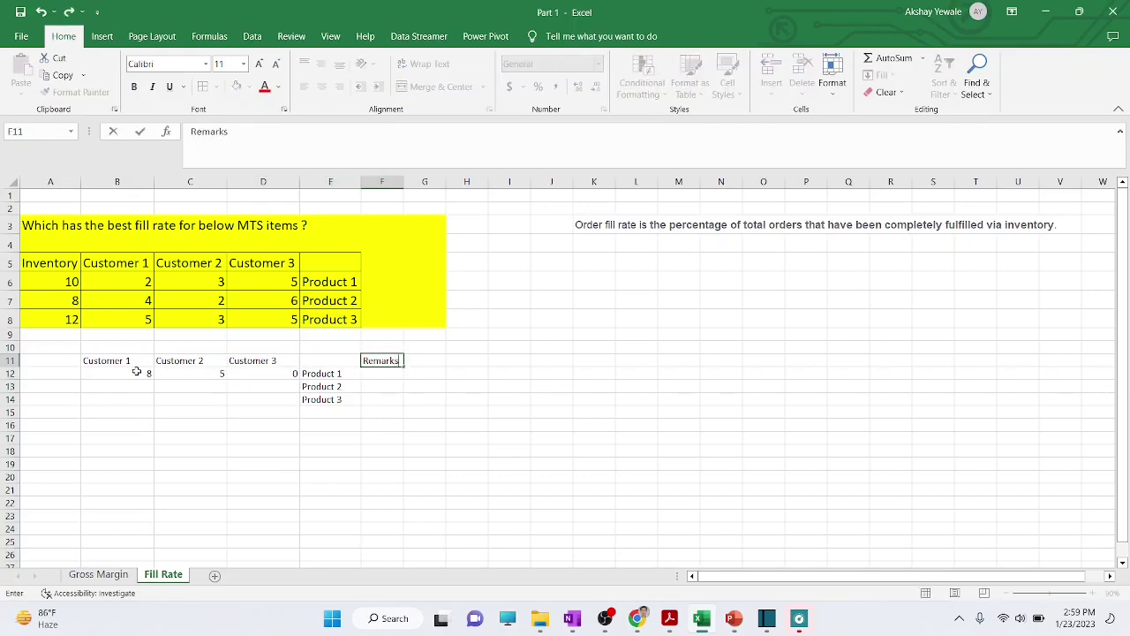
{"action": "key", "text": "Return"}
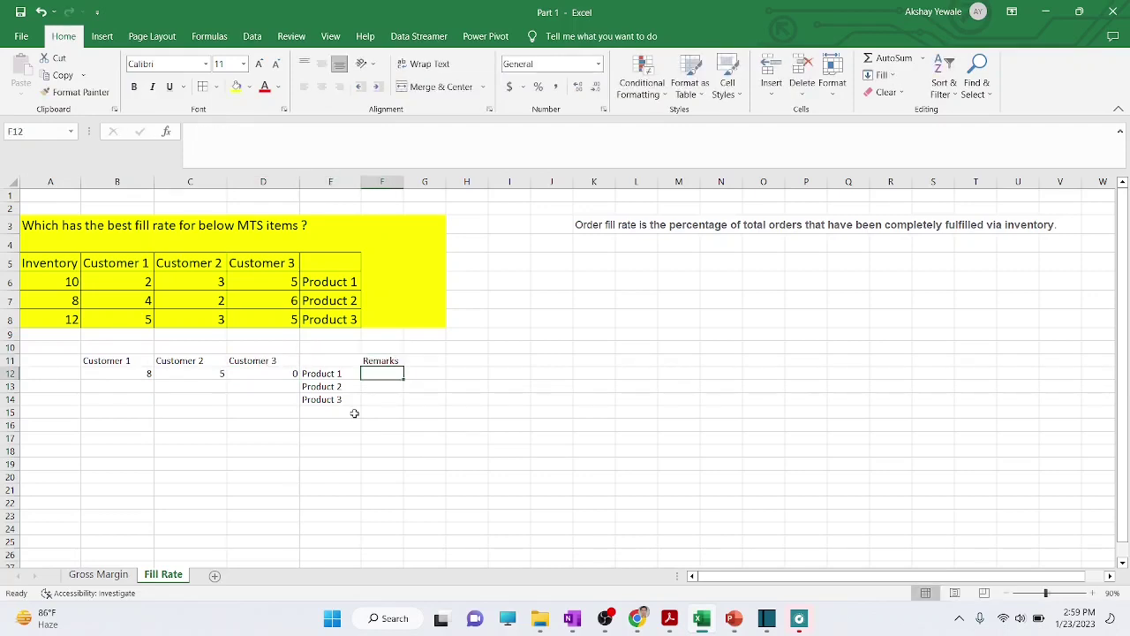
Enter the remark "For all products we have 100% fill rate" for Product 1 in F12.
{"action": "type", "text": "For all p"}
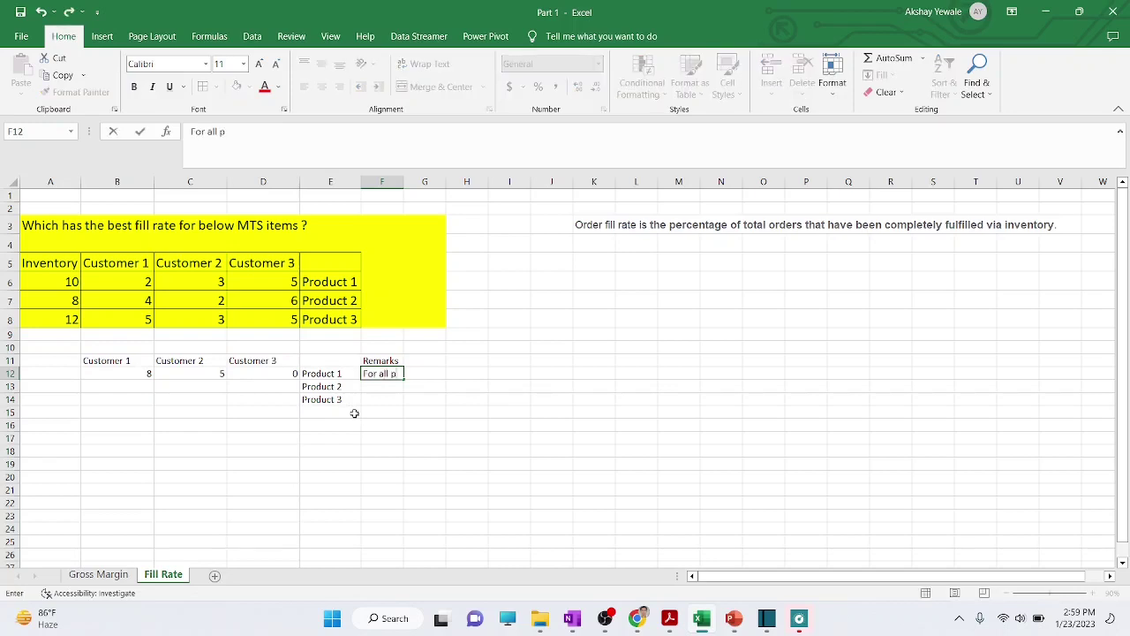
{"action": "type", "text": "roduct"}
{"action": "key", "text": "BackSpace"}
{"action": "key", "text": "BackSpace"}
{"action": "key", "text": "BackSpace"}
{"action": "key", "text": "BackSpace"}
{"action": "type", "text": "oducts we have "}
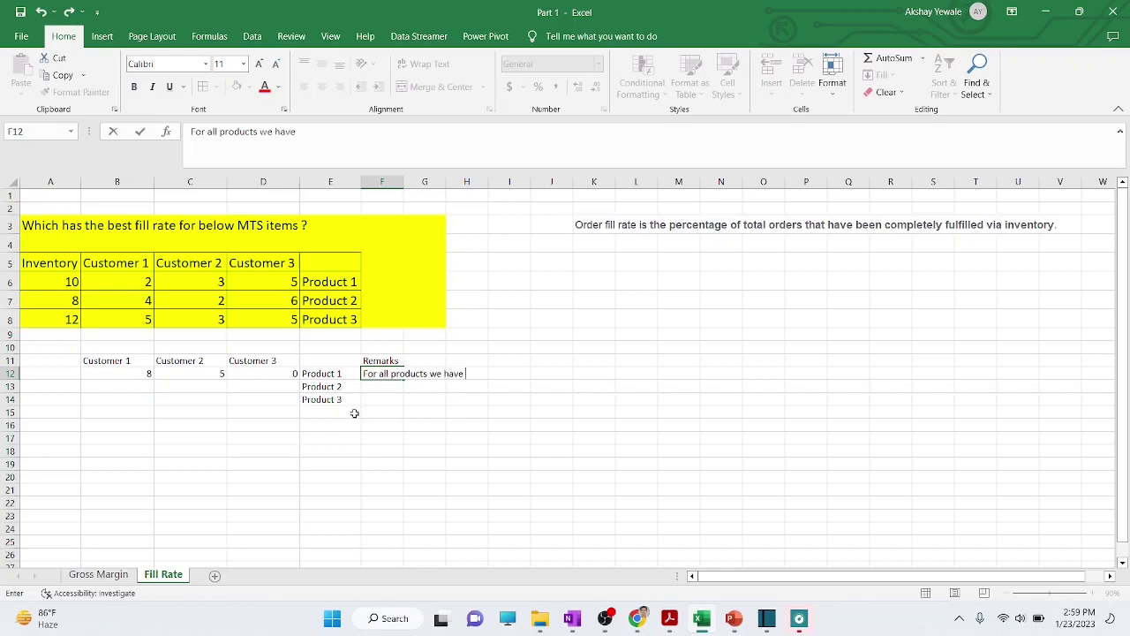
{"action": "type", "text": "100% fill rate o"}
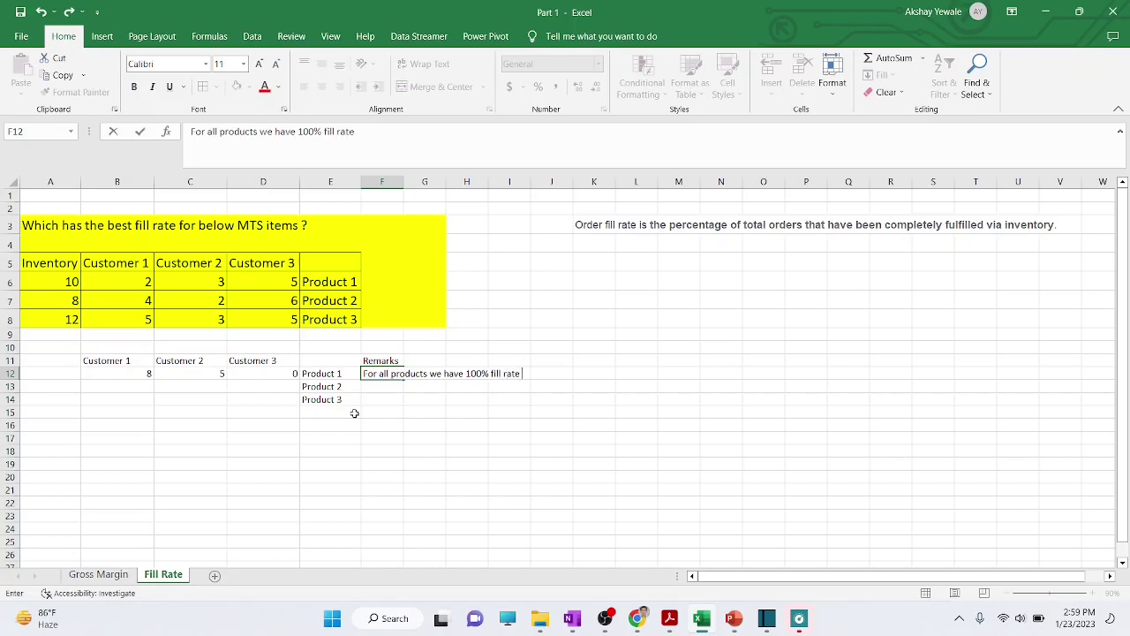
{"action": "key", "text": "BackSpace"}
{"action": "key", "text": "BackSpace"}
{"action": "key", "text": "Return"}
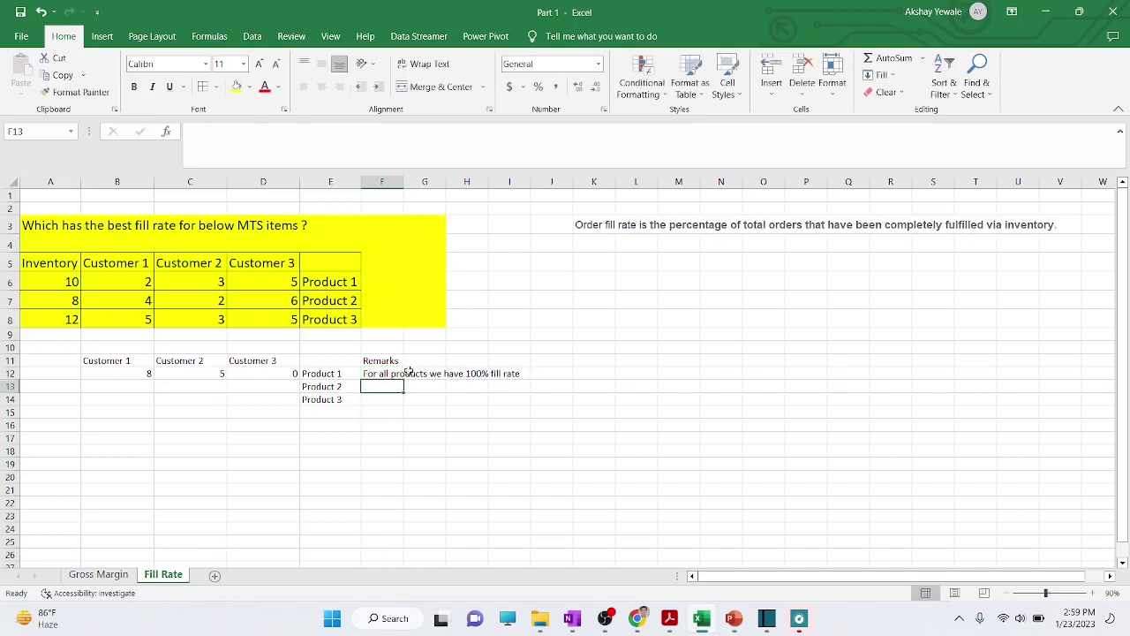
Enter the formula =A7-B7 in B13 to calculate Product 2's inventory remaining after Customer 1's order.
{"action": "left_click", "coordinate": [133, 385]}
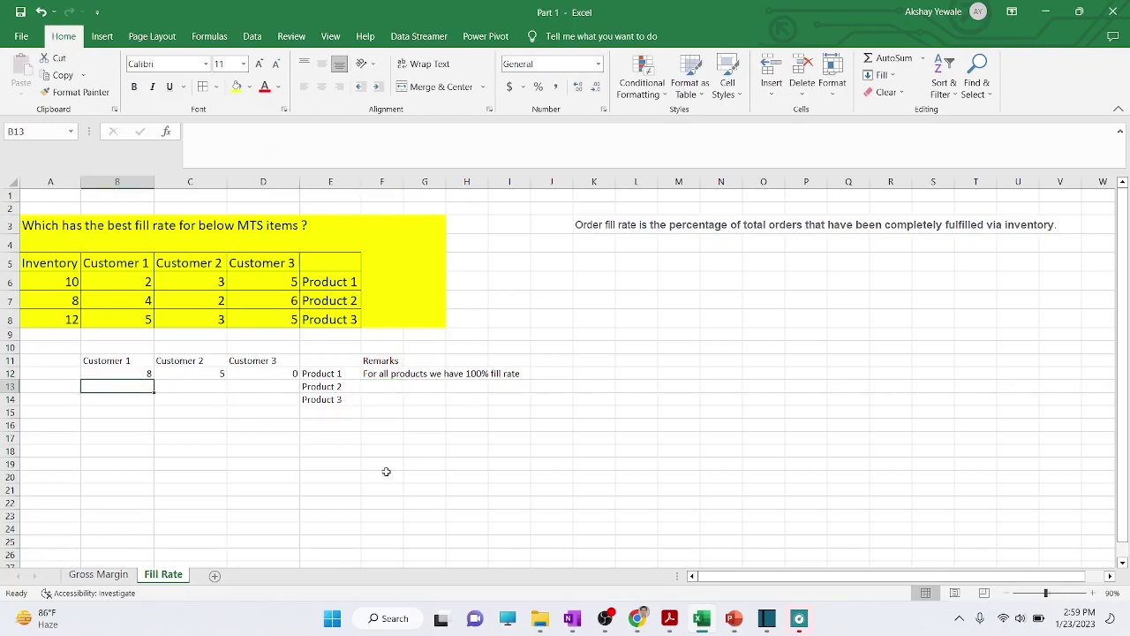
{"action": "type", "text": "="}
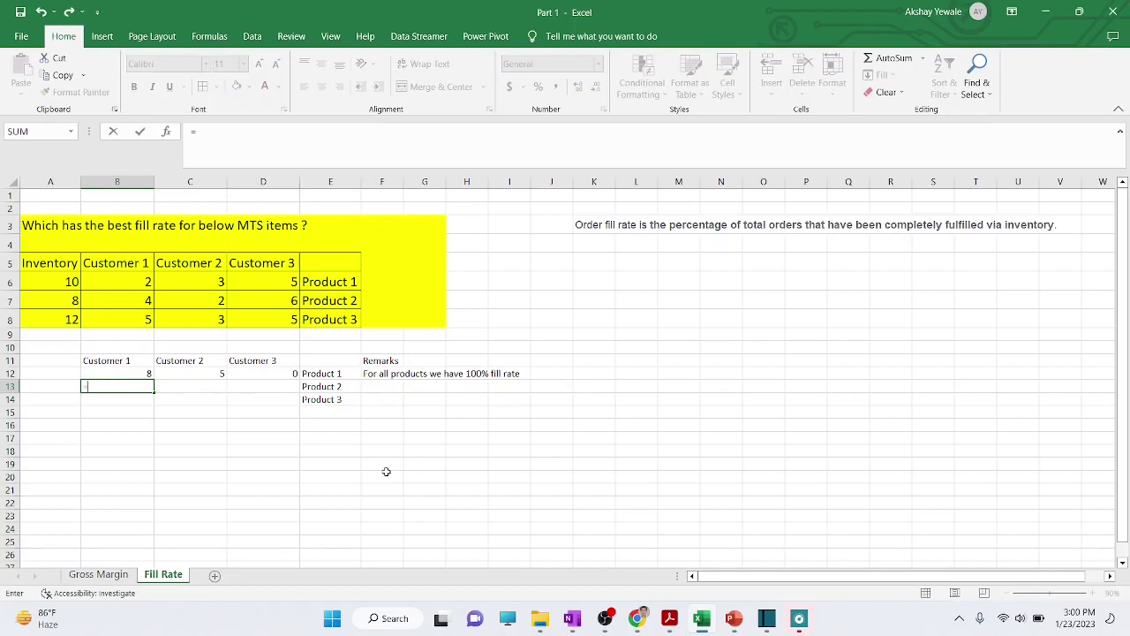
{"action": "key", "text": "Left"}
{"action": "key", "text": "Up"}
{"action": "key", "text": "Up"}
{"action": "key", "text": "Up"}
{"action": "key", "text": "Up"}
{"action": "key", "text": "Up"}
{"action": "key", "text": "Up"}
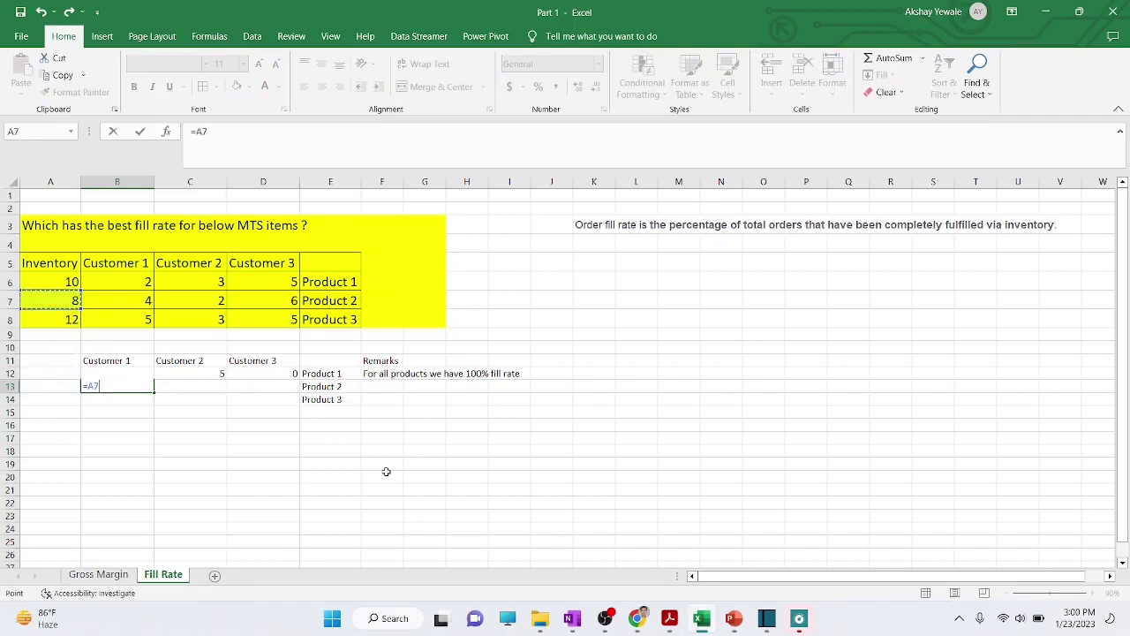
{"action": "type", "text": "-"}
{"action": "key", "text": "Up"}
{"action": "key", "text": "Up"}
{"action": "key", "text": "Up"}
{"action": "key", "text": "Up"}
{"action": "key", "text": "Up"}
{"action": "key", "text": "Up"}
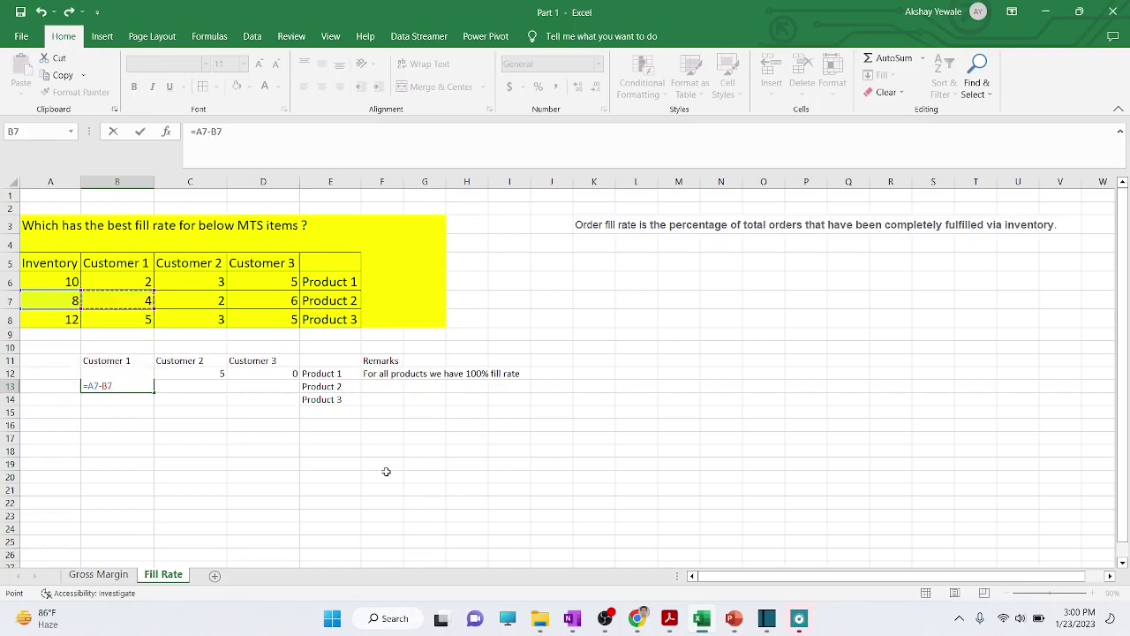
{"action": "key", "text": "Return"}
Enter the formula =B13-C7 in C13 to calculate Product 2's inventory remaining after Customer 2's order.
{"action": "key", "text": "Up"}
{"action": "key", "text": "Right"}
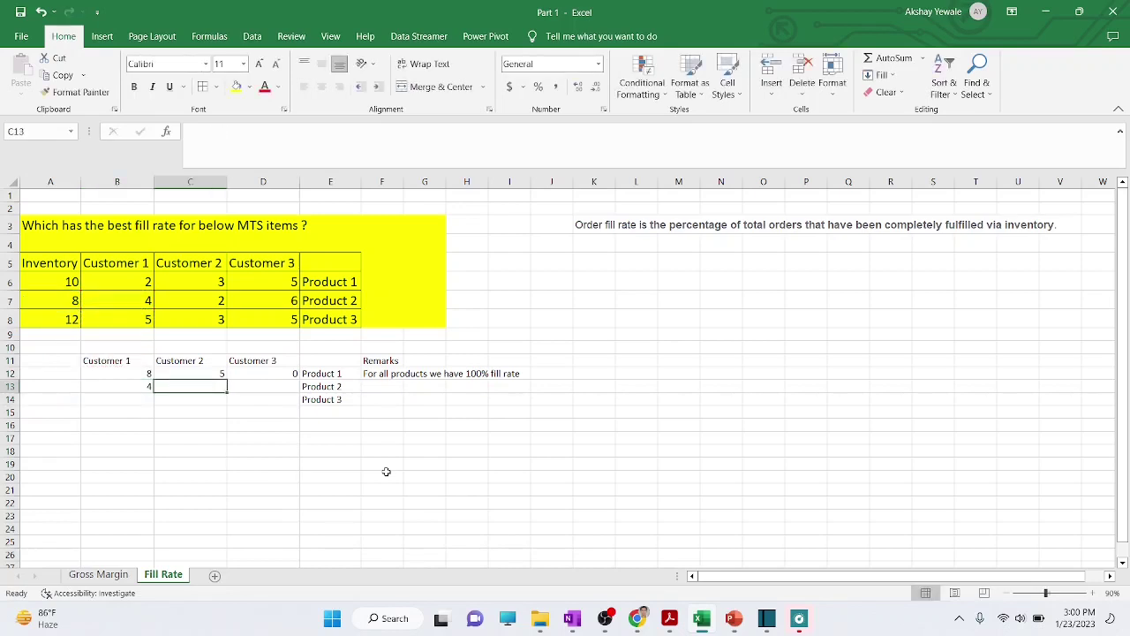
{"action": "type", "text": "="}
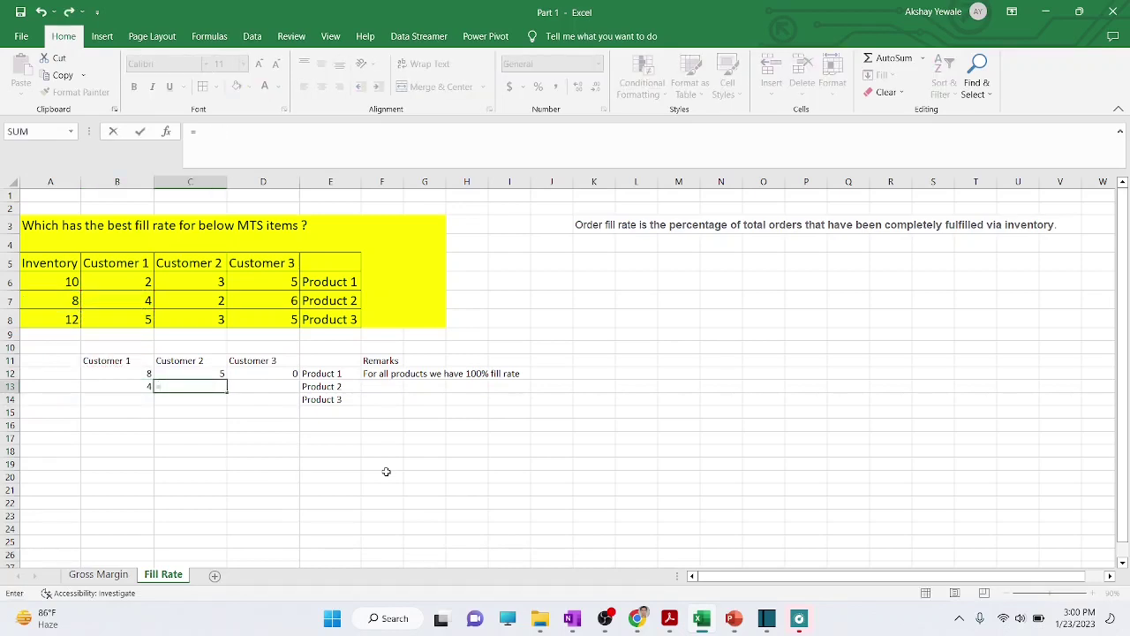
{"action": "key", "text": "Left"}
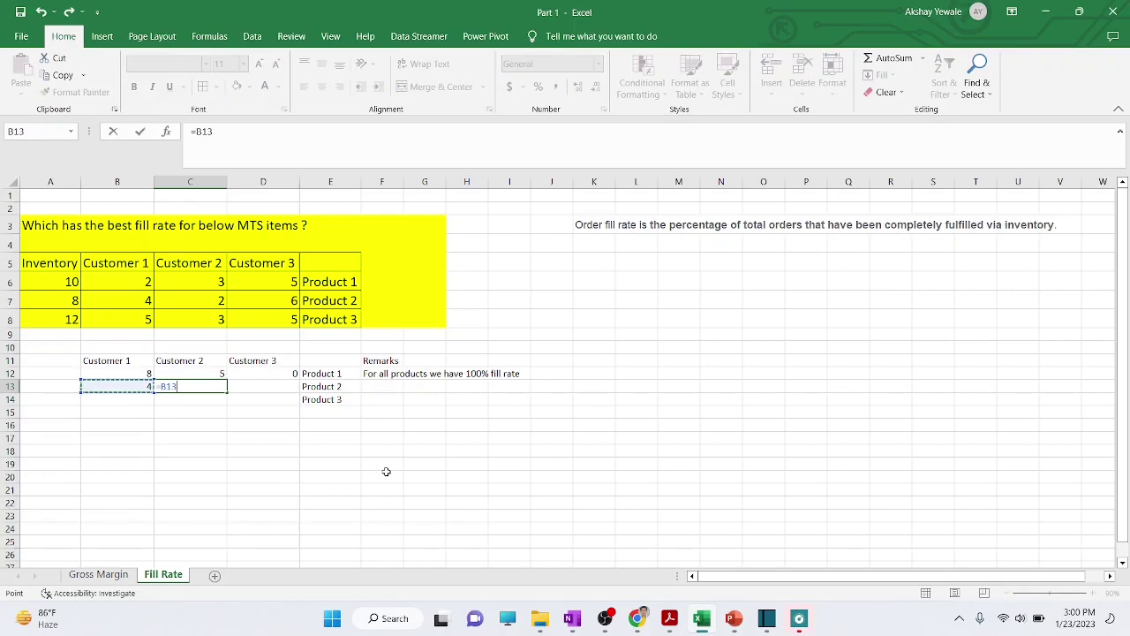
{"action": "type", "text": "-"}
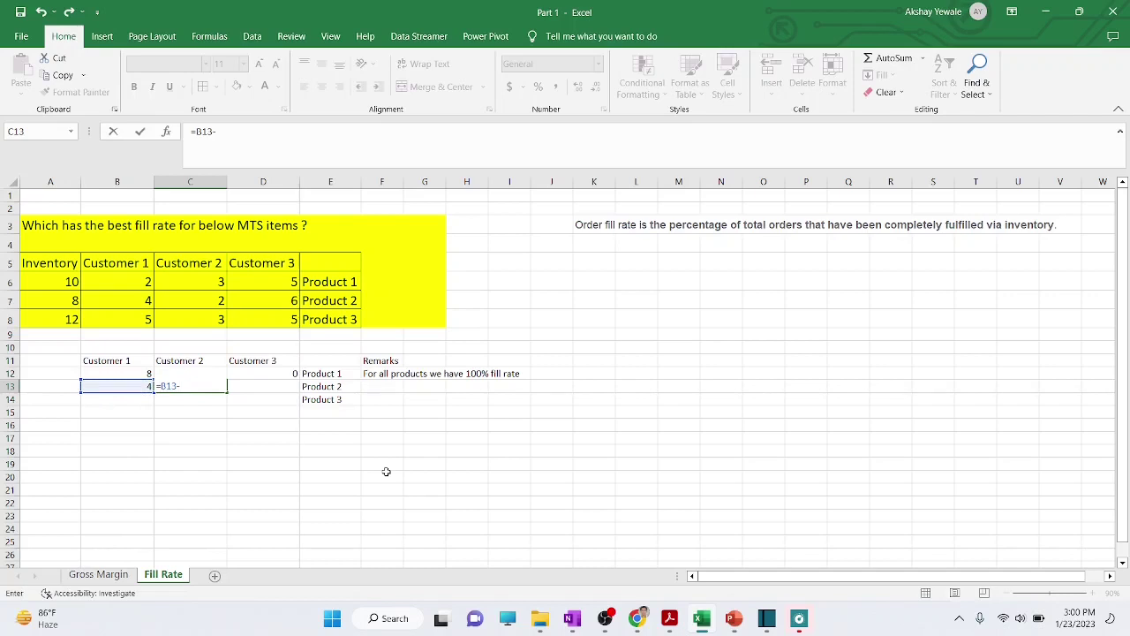
{"action": "key", "text": "Up"}
{"action": "key", "text": "Up"}
{"action": "key", "text": "Up"}
{"action": "key", "text": "Up"}
{"action": "key", "text": "Up"}
{"action": "key", "text": "Up"}
{"action": "key", "text": "Return"}
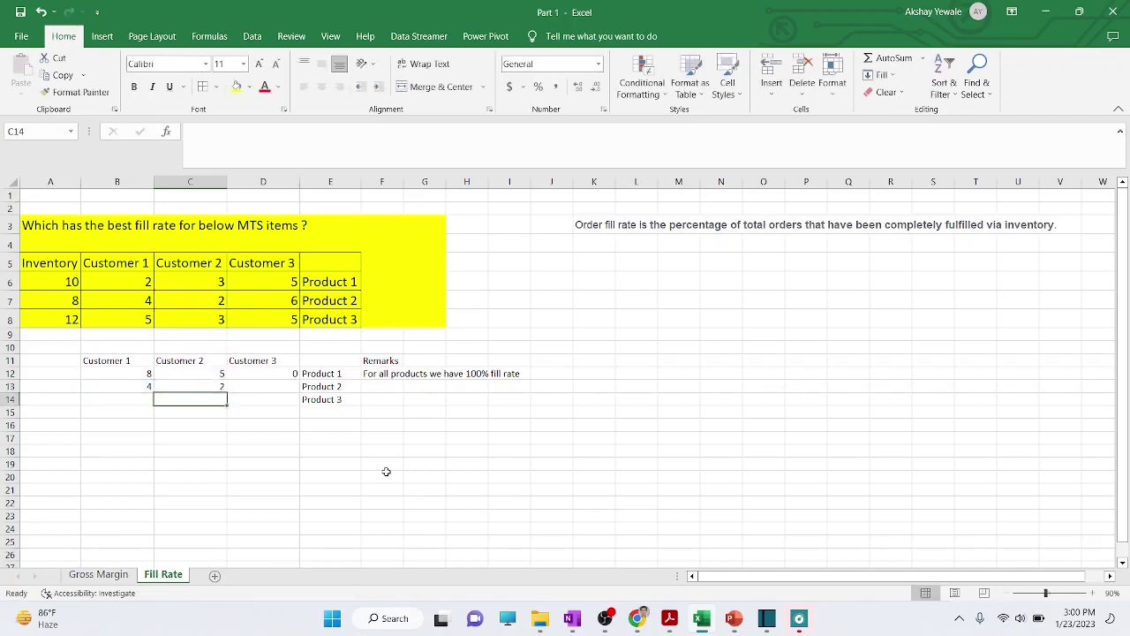
Enter the formula =C13-D7 in D13 to calculate Product 2's inventory remaining after Customer 3's order.
{"action": "key", "text": "Up"}
{"action": "key", "text": "Right"}
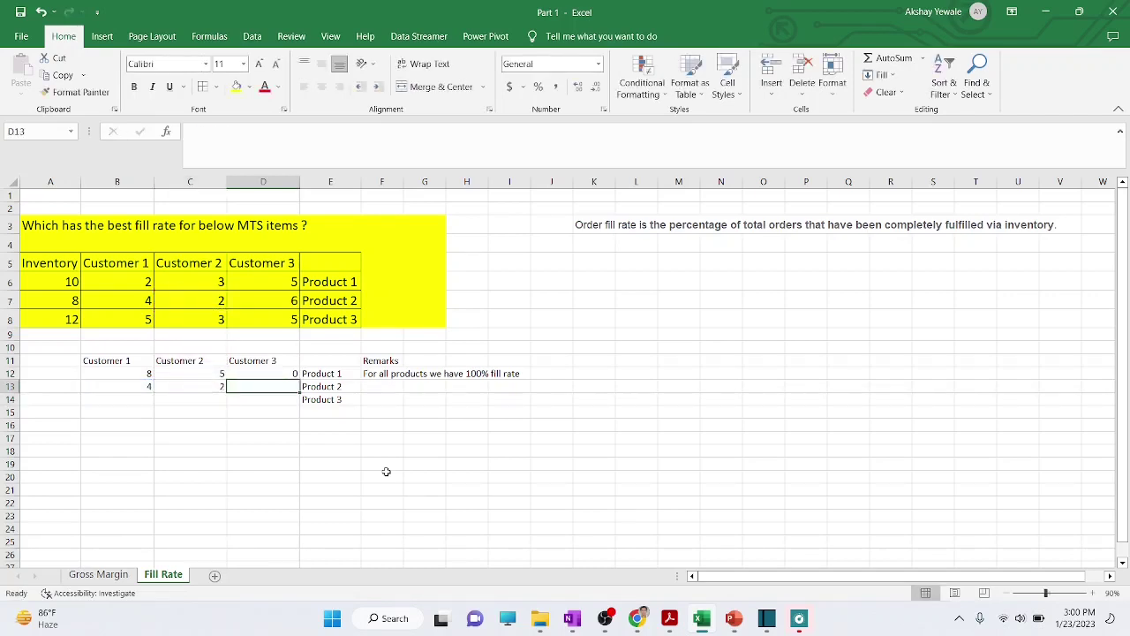
{"action": "type", "text": "="}
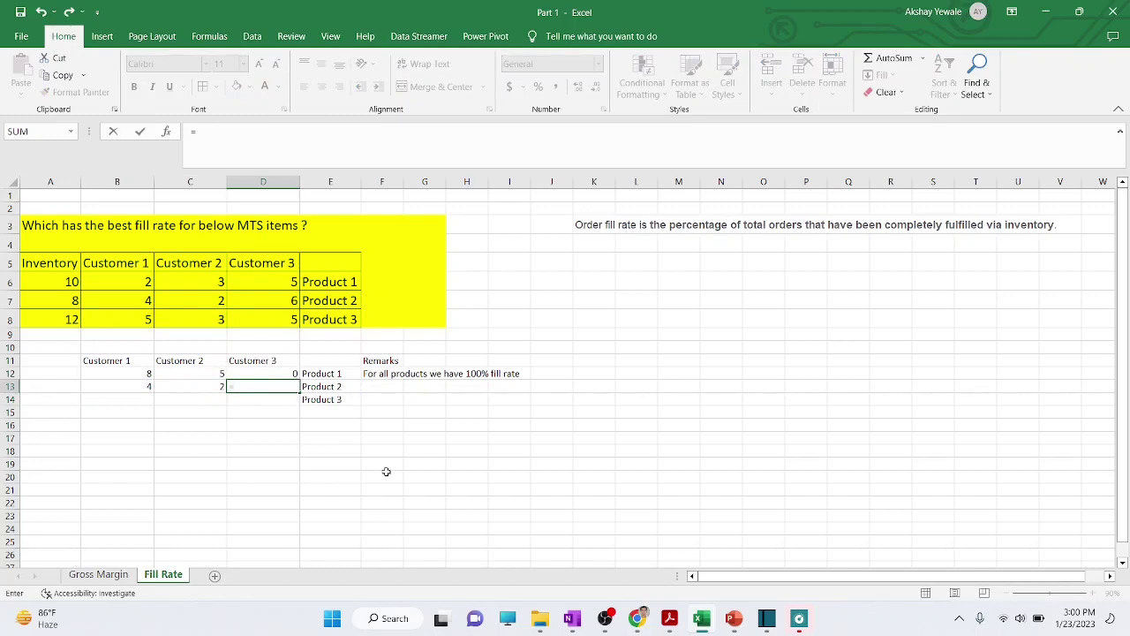
{"action": "key", "text": "Left"}
{"action": "type", "text": "-"}
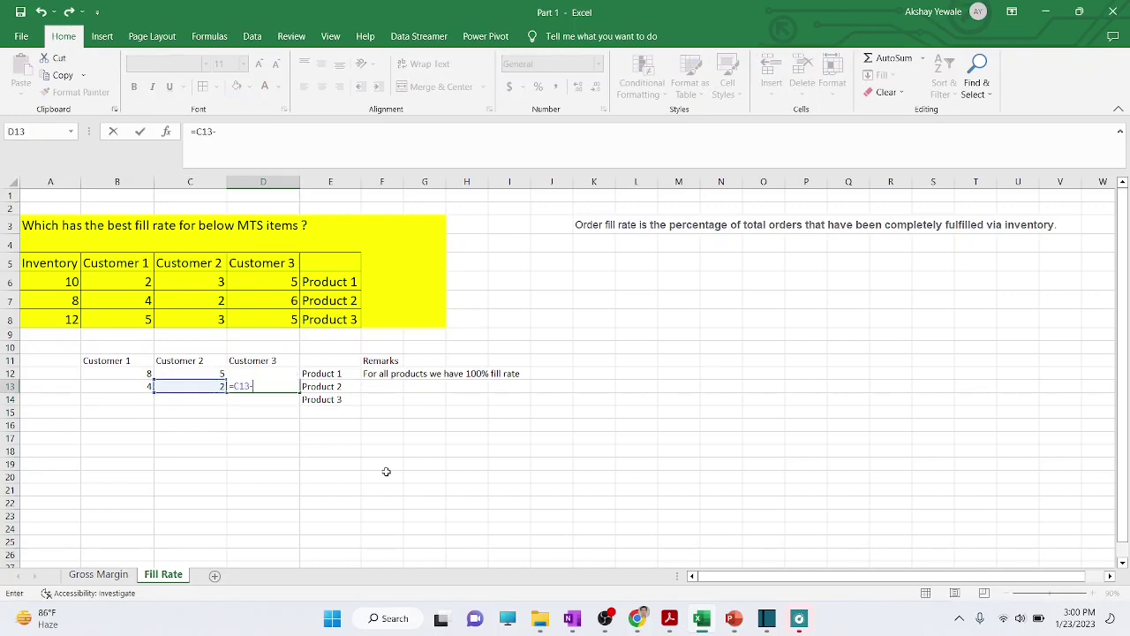
{"action": "key", "text": "Up"}
{"action": "key", "text": "Up"}
{"action": "key", "text": "Up"}
{"action": "key", "text": "Up"}
{"action": "key", "text": "Up"}
{"action": "key", "text": "Up"}
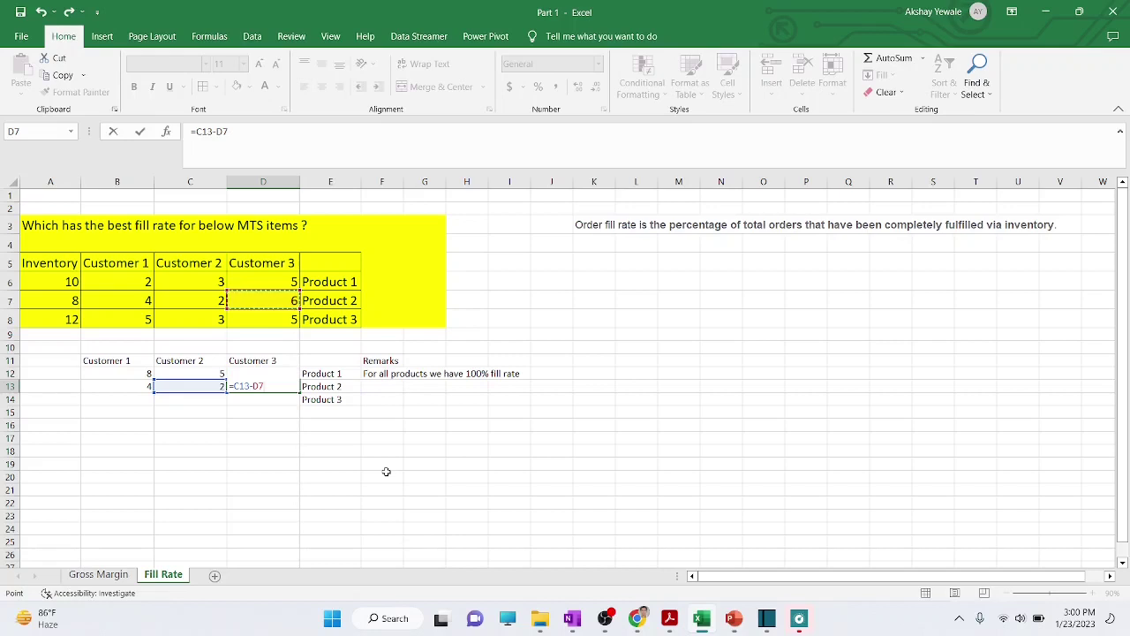
{"action": "key", "text": "Return"}
Fill cell D13 with red to flag Product 2's shortage for Customer 3.
{"action": "key", "text": "Up"}
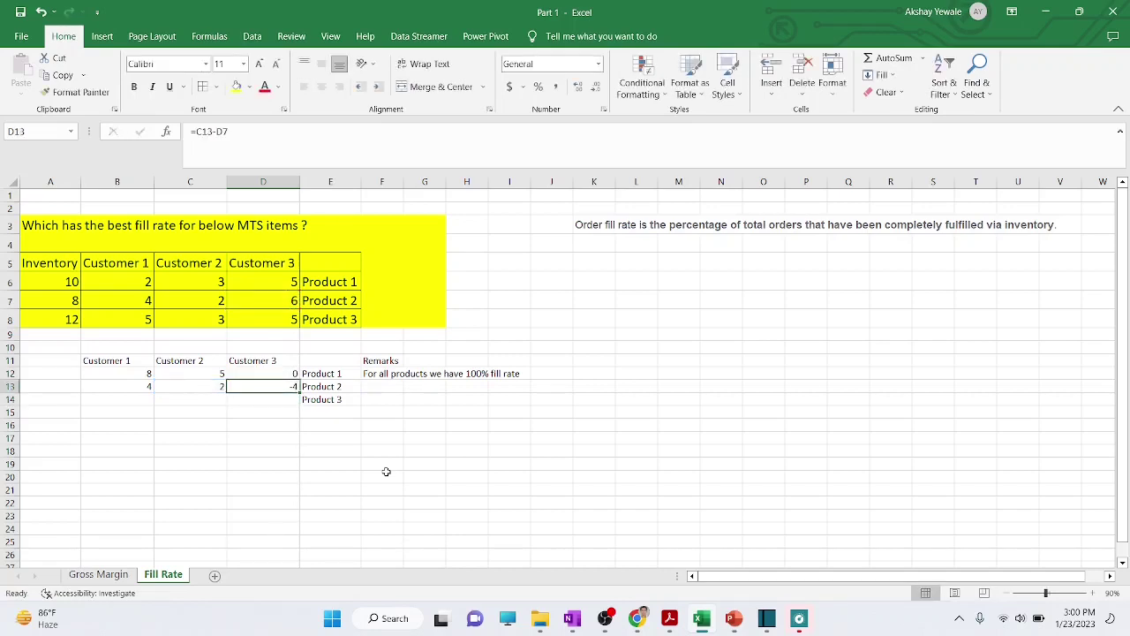
{"action": "left_click", "coordinate": [250, 86]}
{"action": "left_click", "coordinate": [247, 202]}
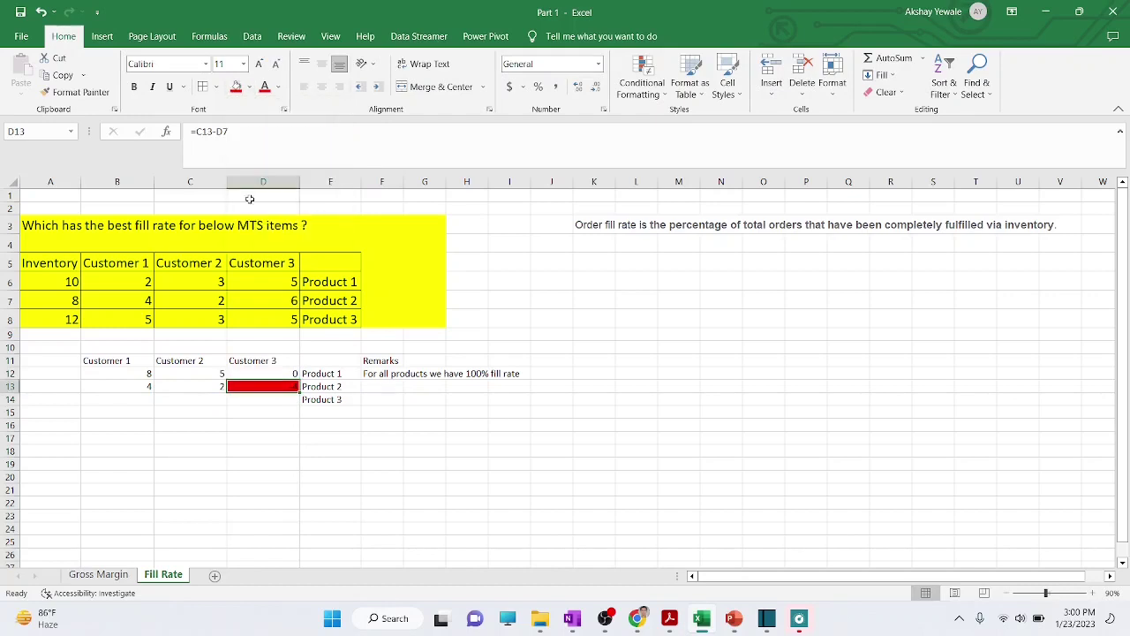
{"action": "left_click", "coordinate": [349, 426]}
Enter the remark "Only Customer 1 and 2 have 100% fill rate" for Product 2 in F13.
{"action": "left_click", "coordinate": [388, 395]}
{"action": "left_click_drag", "start_coordinate": [137, 387], "coordinate": [183, 388]}
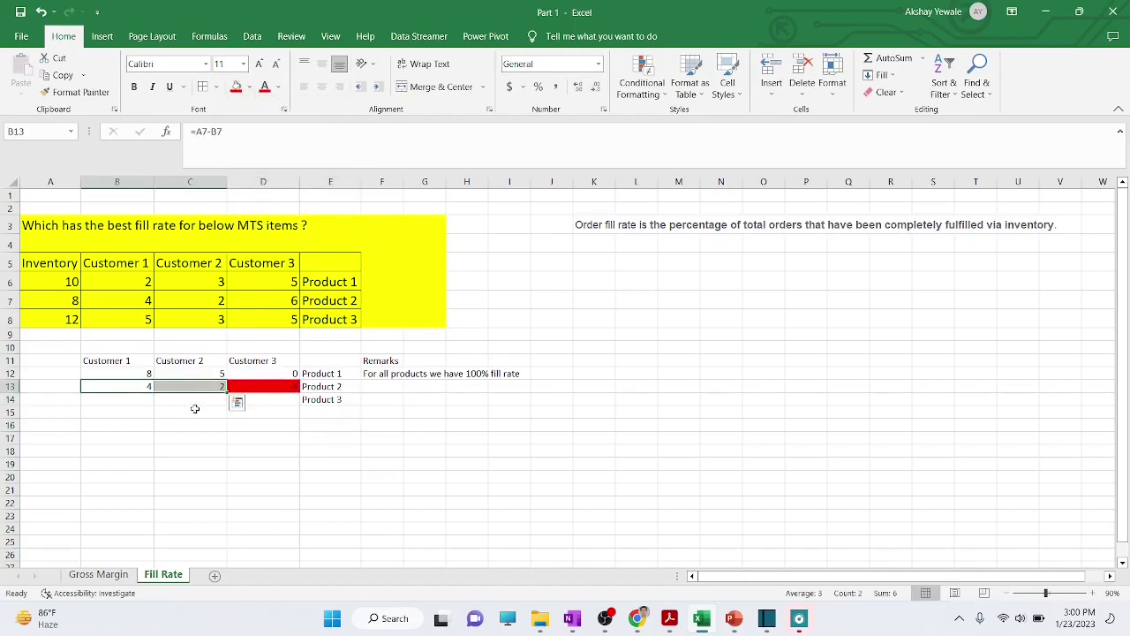
{"action": "left_click", "coordinate": [376, 387]}
{"action": "type", "text": "Onl"}
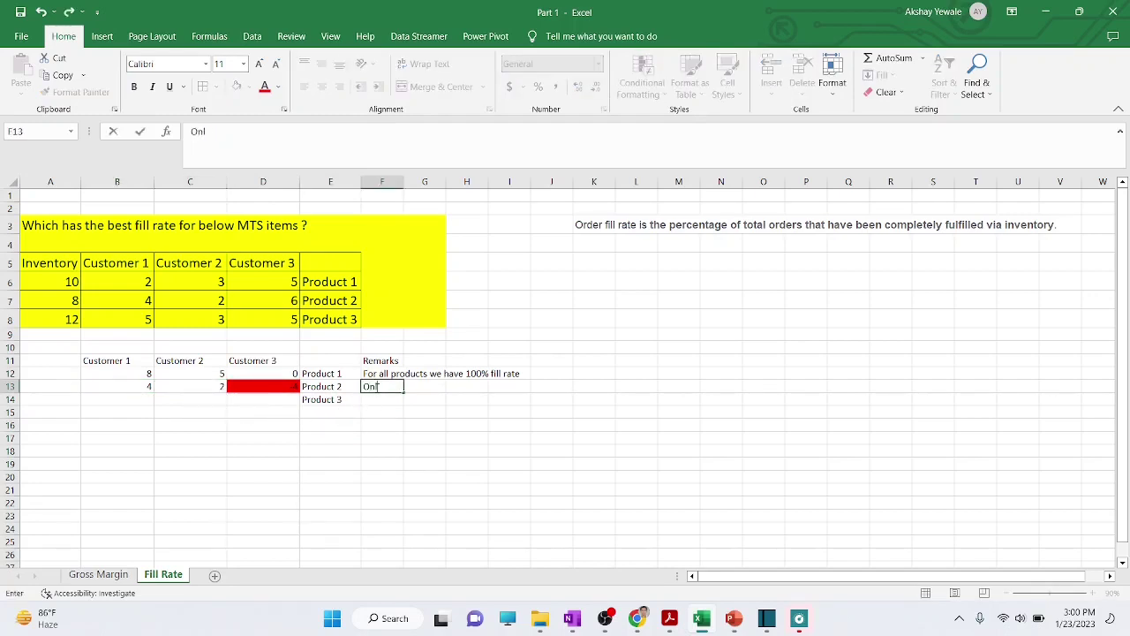
{"action": "type", "text": "y Customer 1 and 2"}
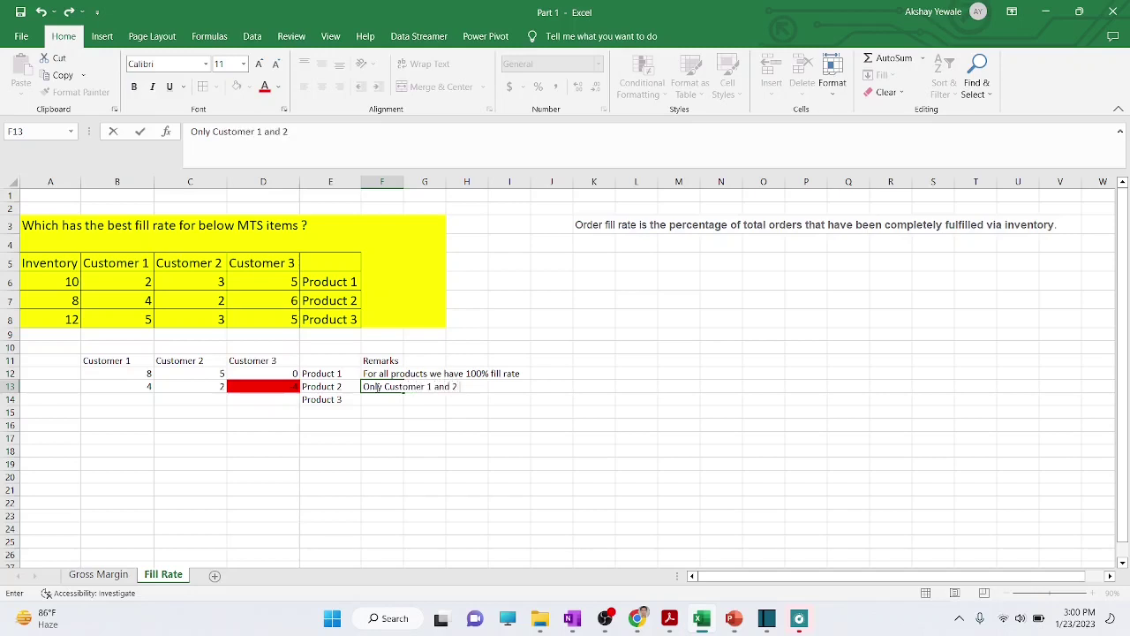
{"action": "type", "text": " have 100% fill rate"}
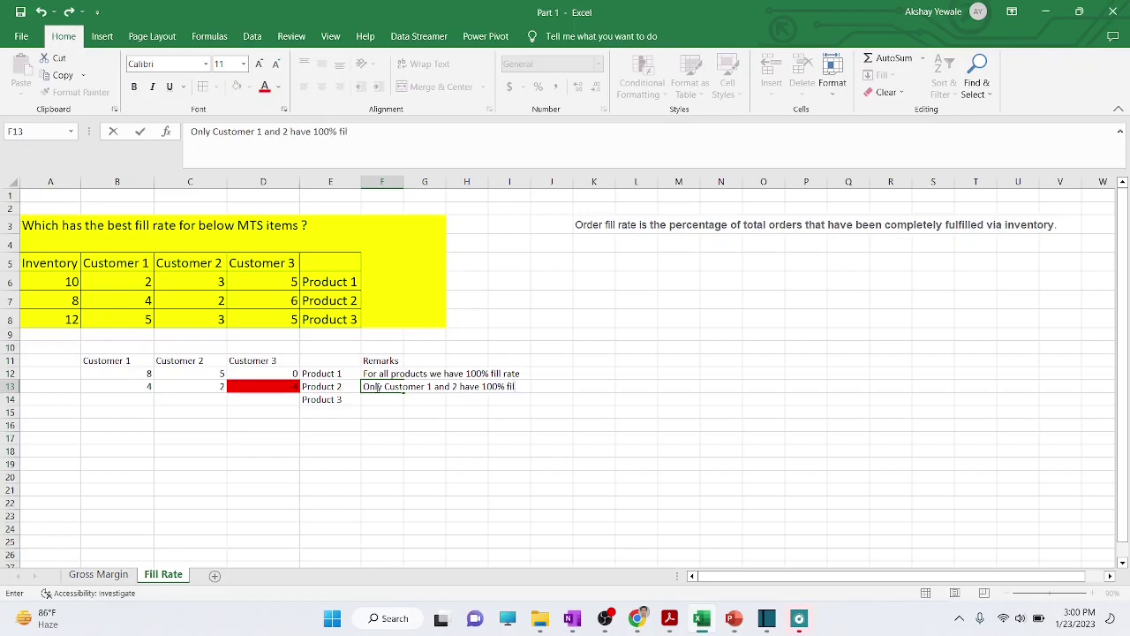
{"action": "key", "text": "Return"}
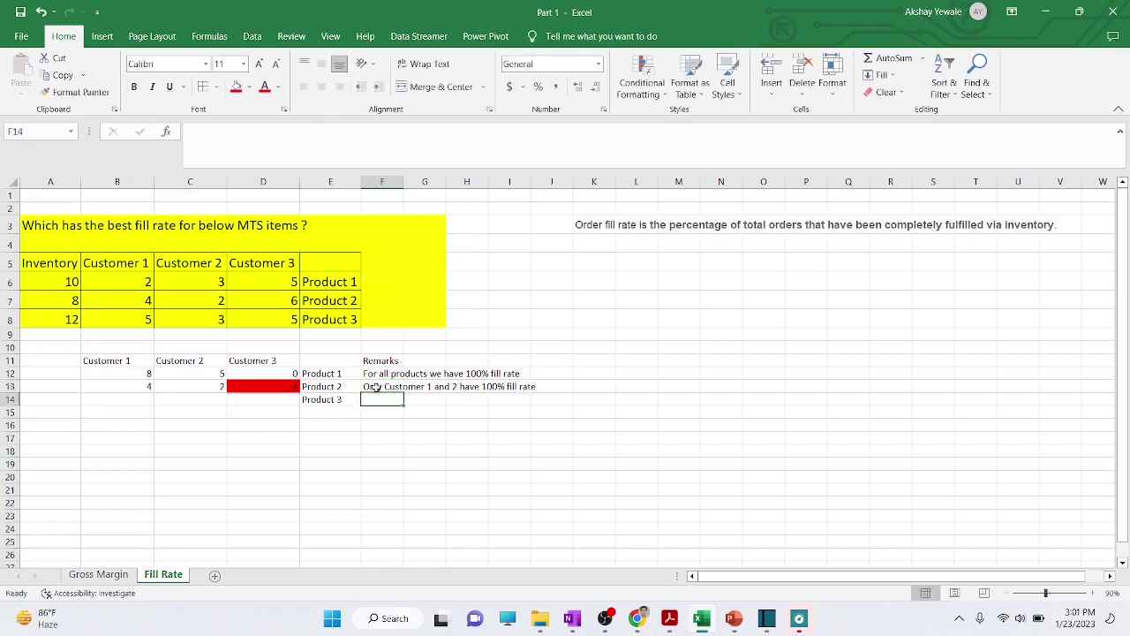
Auto-fit column F to the width of the remarks and select B14 in Product 3's row.
{"action": "left_click", "coordinate": [376, 389]}
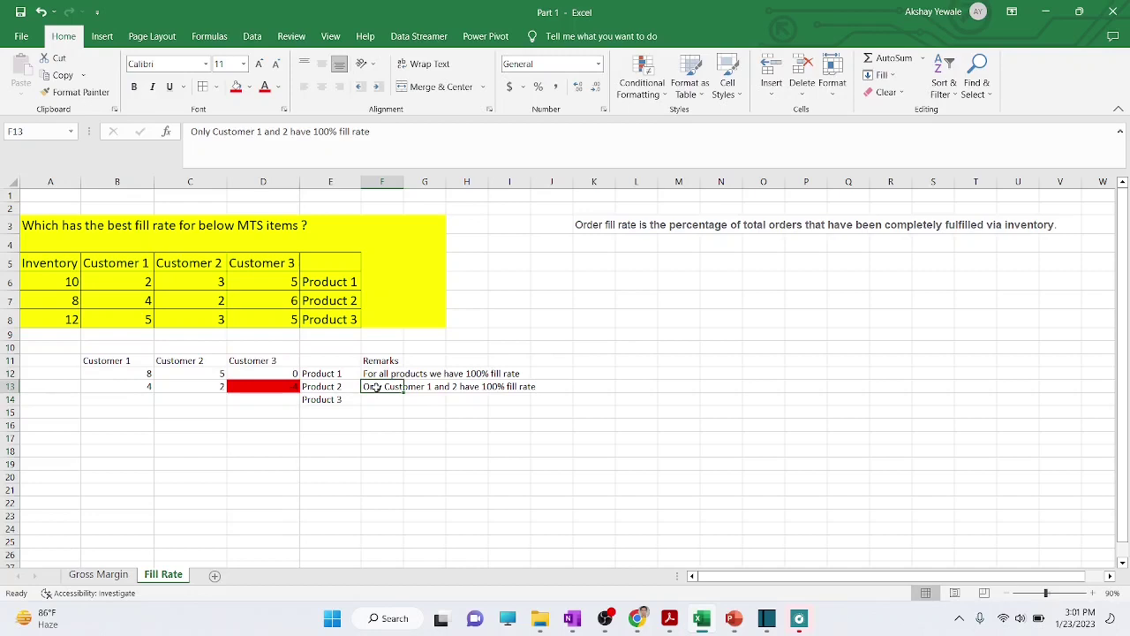
{"action": "double_click", "coordinate": [404, 182]}
{"action": "left_click", "coordinate": [166, 400]}
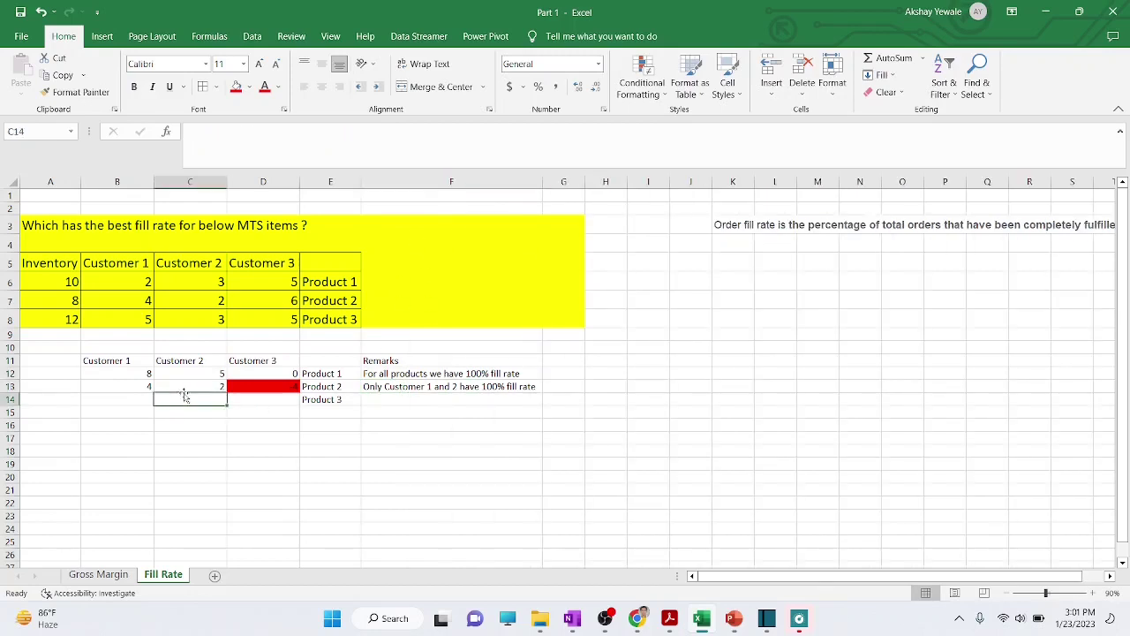
{"action": "left_click", "coordinate": [144, 400]}
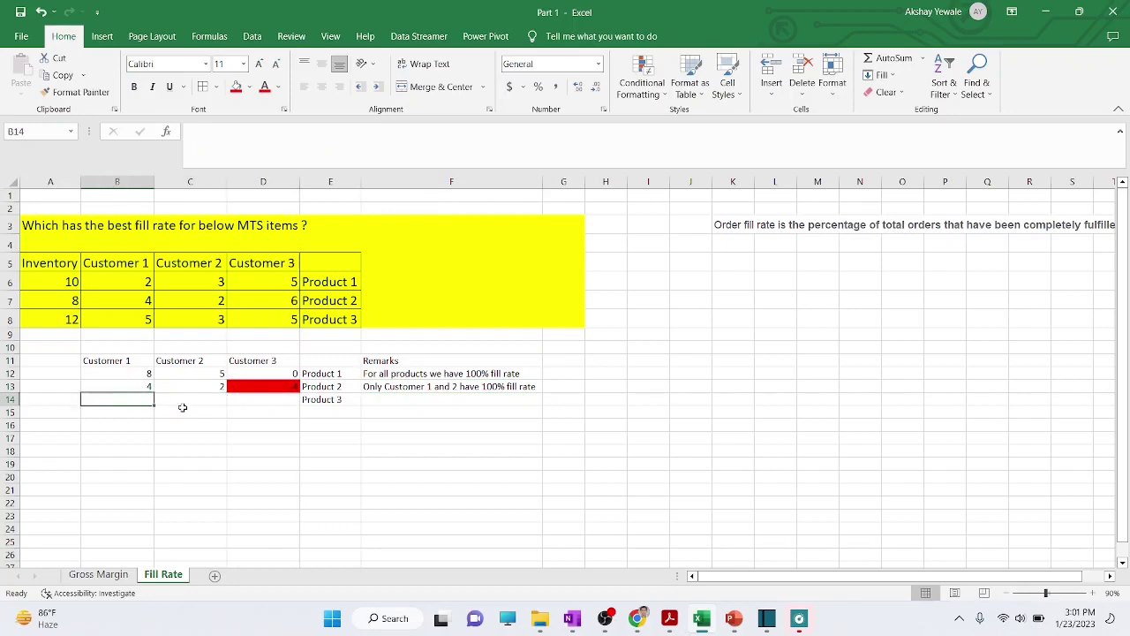
Enter the formula =A8-B8 in B14 to calculate Product 3's inventory remaining after Customer 1's order.
{"action": "type", "text": "="}
{"action": "key", "text": "Left"}
{"action": "key", "text": "Up"}
{"action": "key", "text": "Up"}
{"action": "key", "text": "Up"}
{"action": "key", "text": "Up"}
{"action": "key", "text": "Up"}
{"action": "key", "text": "Up"}
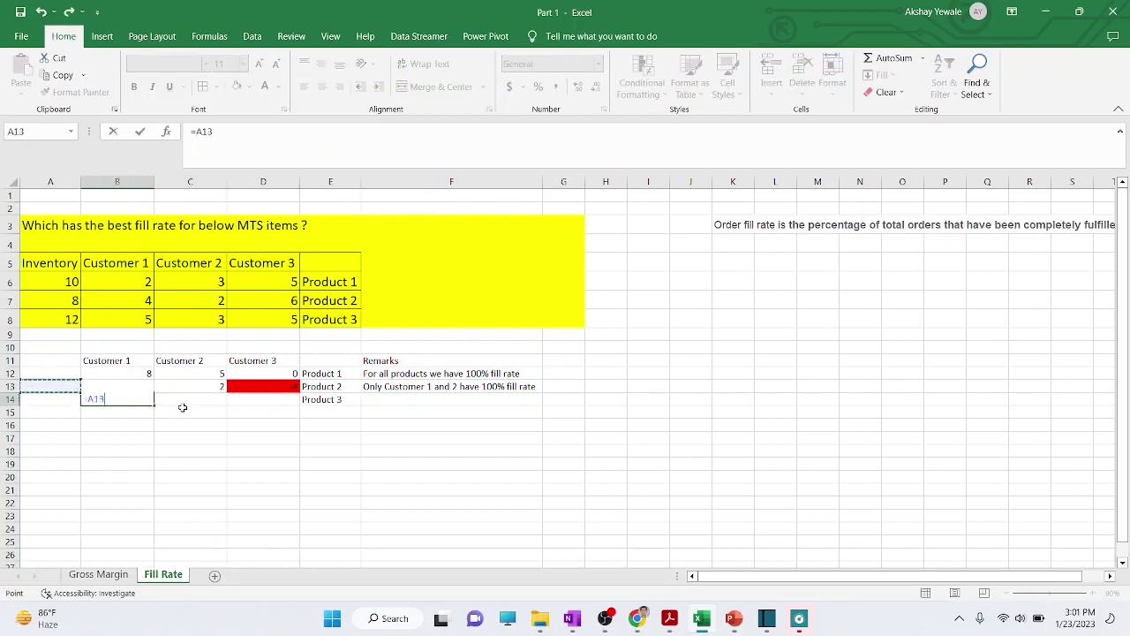
{"action": "type", "text": "-"}
{"action": "key", "text": "Up"}
{"action": "key", "text": "Up"}
{"action": "key", "text": "Up"}
{"action": "key", "text": "Up"}
{"action": "key", "text": "Up"}
{"action": "key", "text": "Up"}
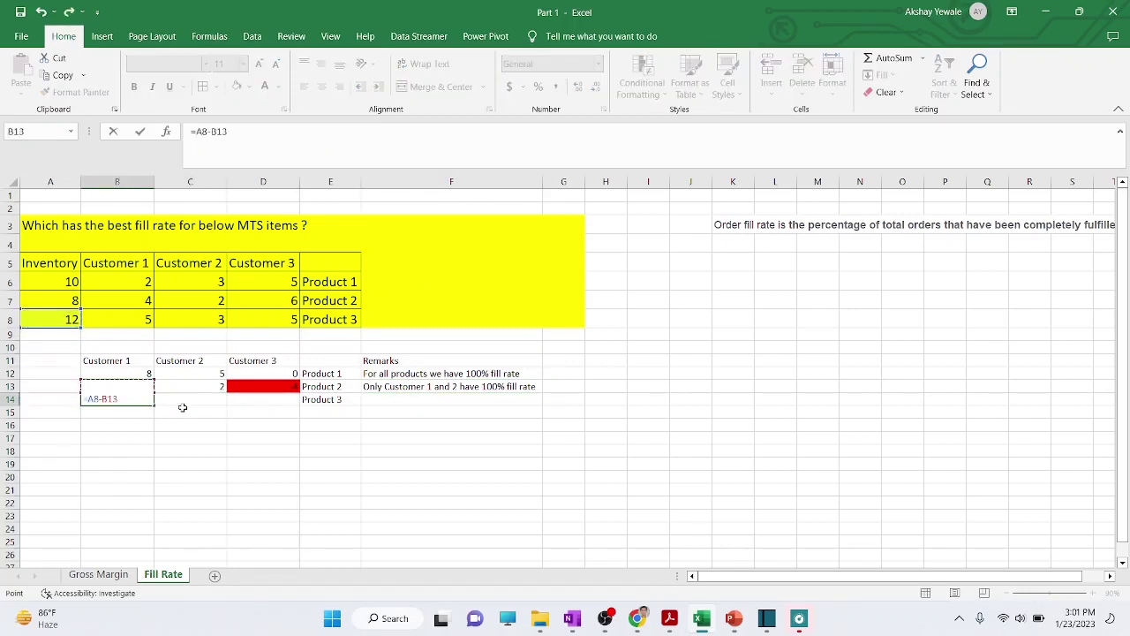
{"action": "key", "text": "Return"}
{"action": "key", "text": "Up"}
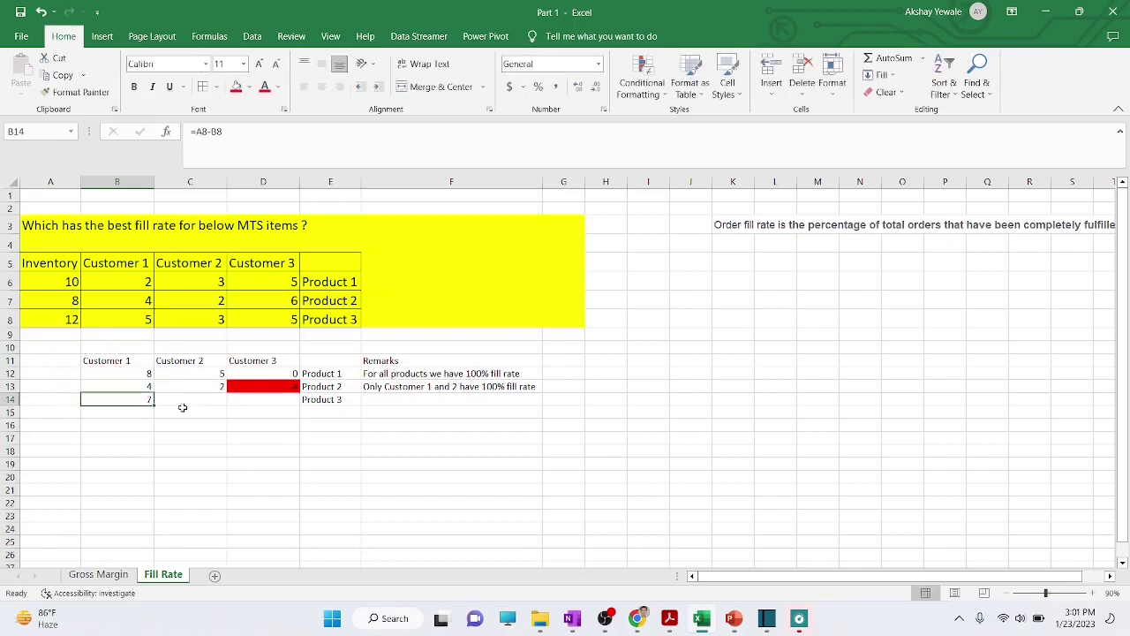
Try to fill B14's formula across C14:D14 and check the copied formula in C14.
{"action": "left_click_drag", "start_coordinate": [154, 405], "coordinate": [294, 399]}
{"action": "left_click", "coordinate": [269, 437]}
{"action": "left_click", "coordinate": [213, 401]}
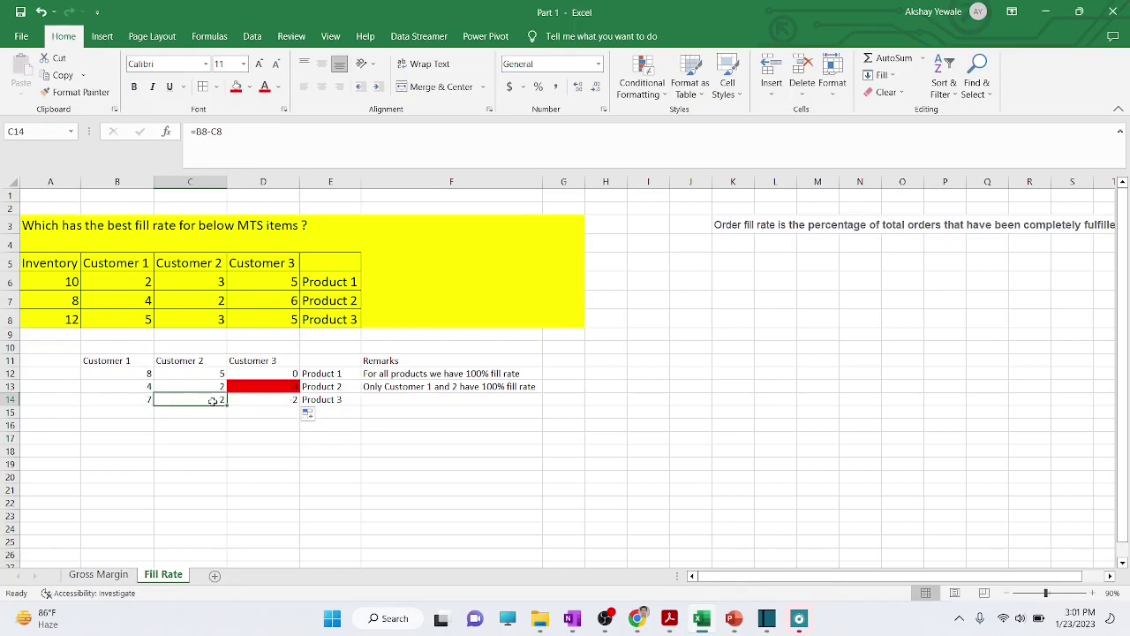
{"action": "double_click", "coordinate": [213, 401]}
{"action": "key", "text": "Escape"}
Enter the formula =B14-C8 in C14 to calculate Product 3's inventory remaining after Customer 2's order.
{"action": "type", "text": "="}
{"action": "key", "text": "Left"}
{"action": "type", "text": "-"}
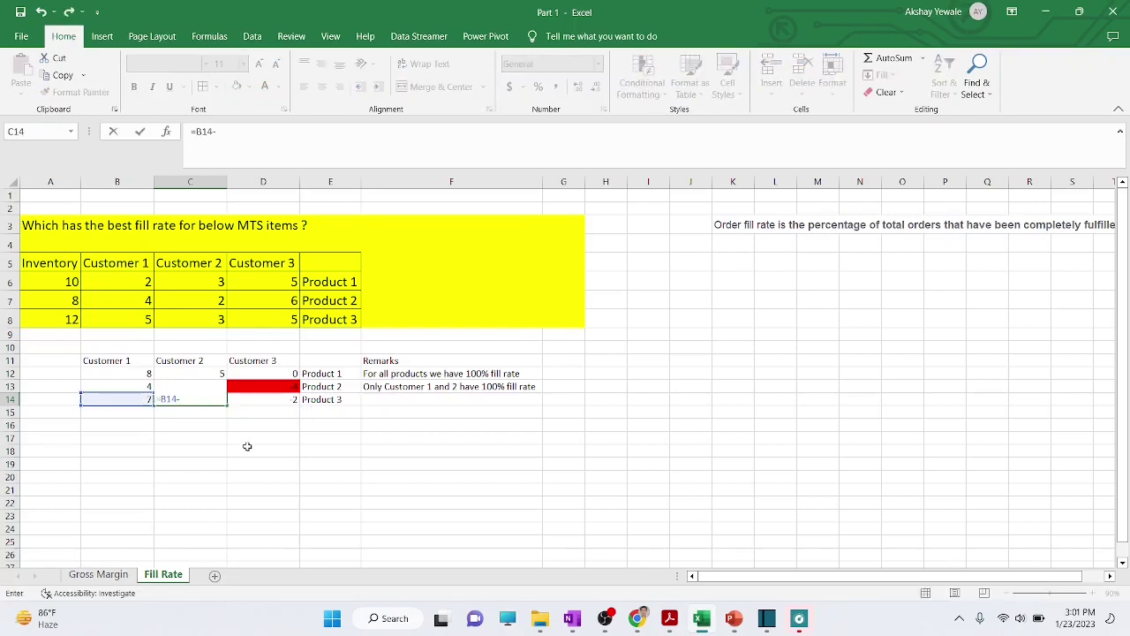
{"action": "key", "text": "Up"}
{"action": "key", "text": "Up"}
{"action": "key", "text": "Up"}
{"action": "key", "text": "Up"}
{"action": "key", "text": "Up"}
{"action": "key", "text": "Up"}
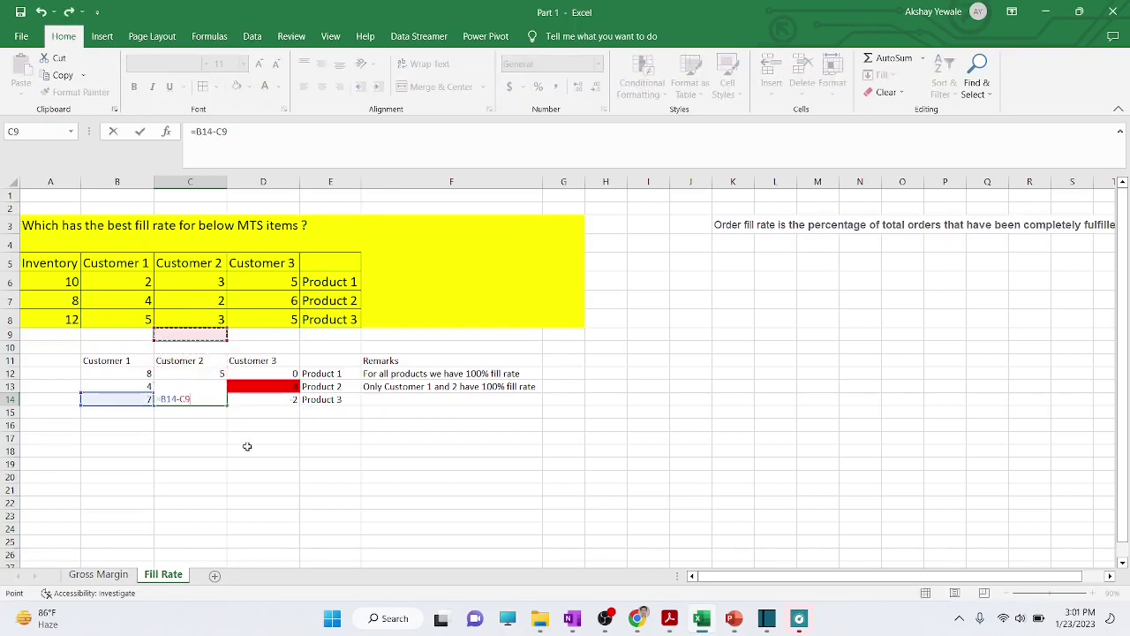
{"action": "key", "text": "ctrl+Return"}
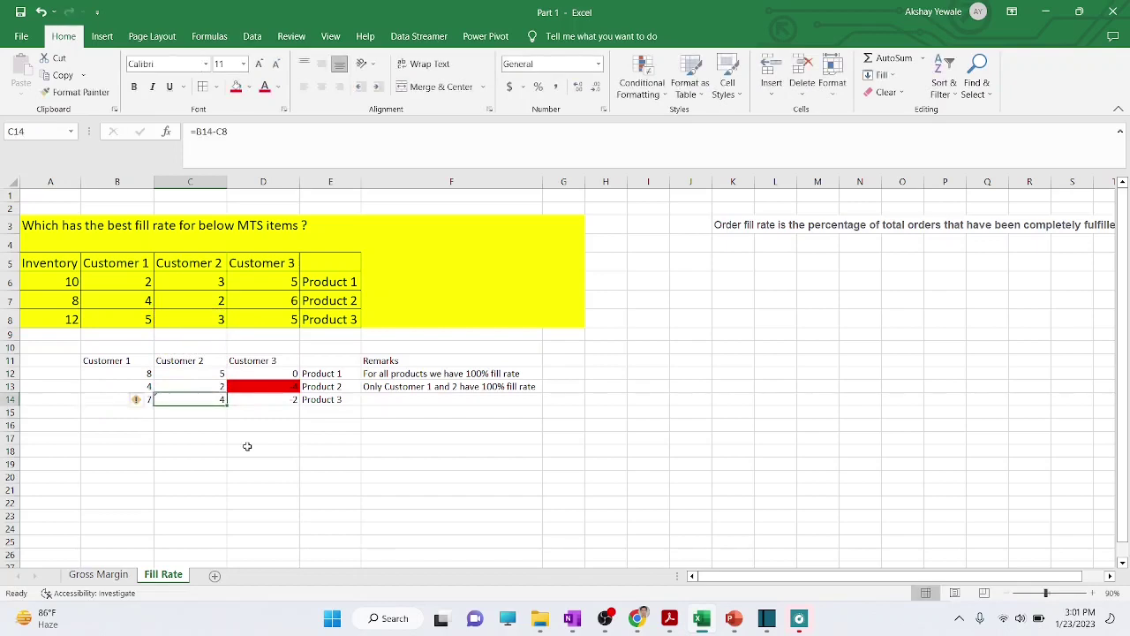
Copy C14's formula into D14 to calculate Product 3's inventory remaining after Customer 3's order.
{"action": "key", "text": "shift+Right"}
{"action": "key", "text": "ctrl+r"}
{"action": "key", "text": "Down"}
{"action": "key", "text": "Up"}
{"action": "key", "text": "F2"}
{"action": "key", "text": "Tab"}
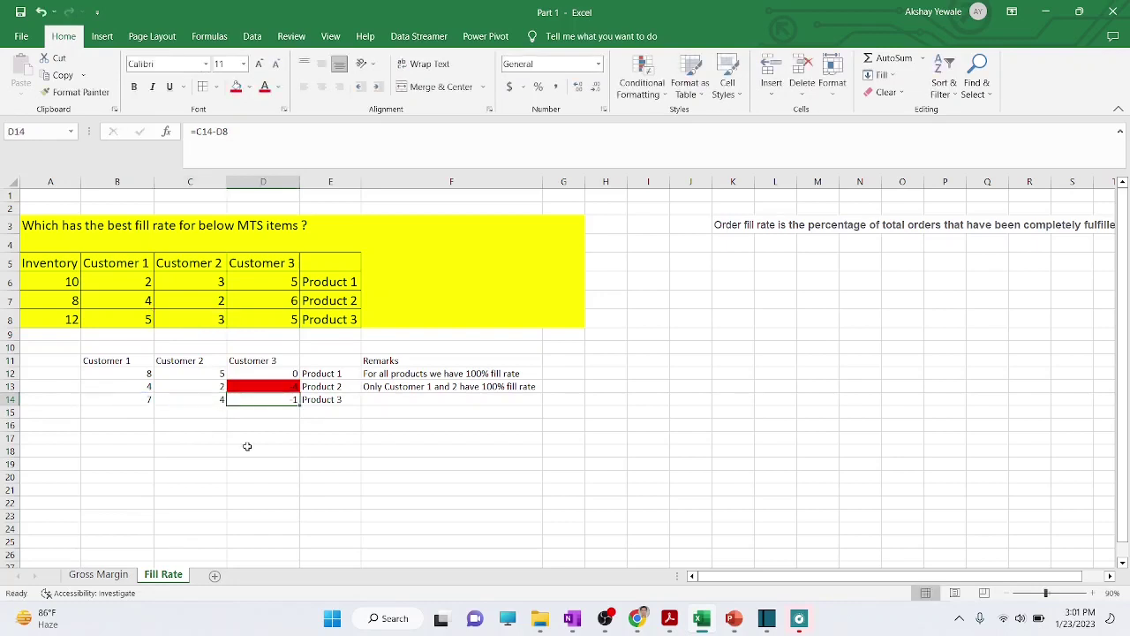
Check D14's formula and fill the cell with red to flag Product 3's shortage for Customer 3.
{"action": "key", "text": "F2"}
{"action": "key", "text": "Escape"}
{"action": "left_click", "coordinate": [236, 87]}
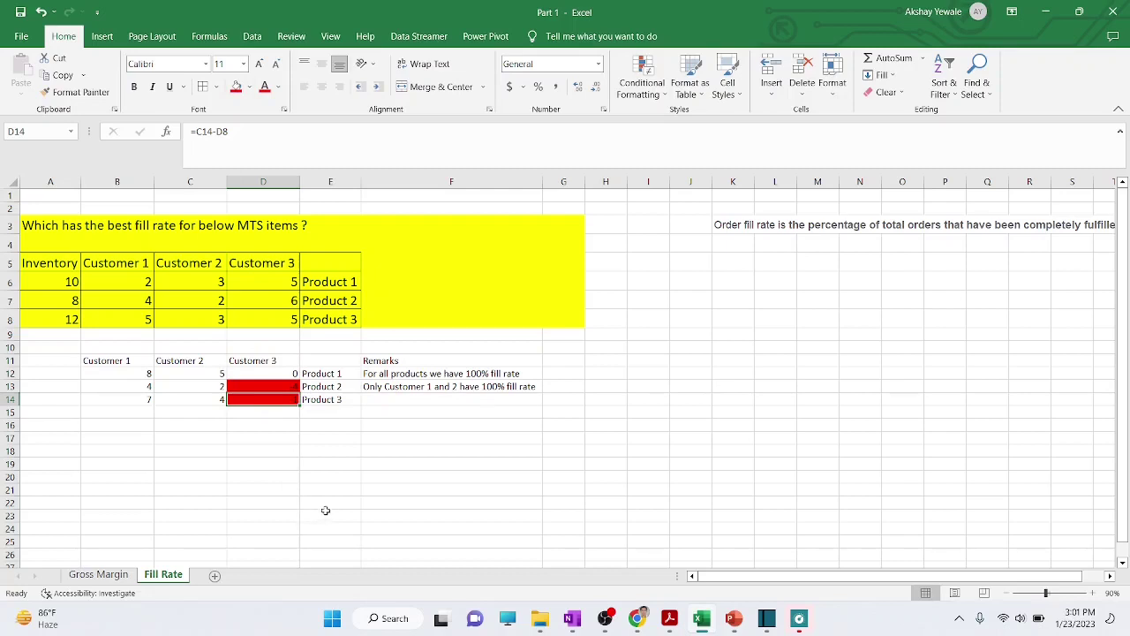
Copy the remark from F13 into F14 for Product 3.
{"action": "key", "text": "Right"}
{"action": "key", "text": "Right"}
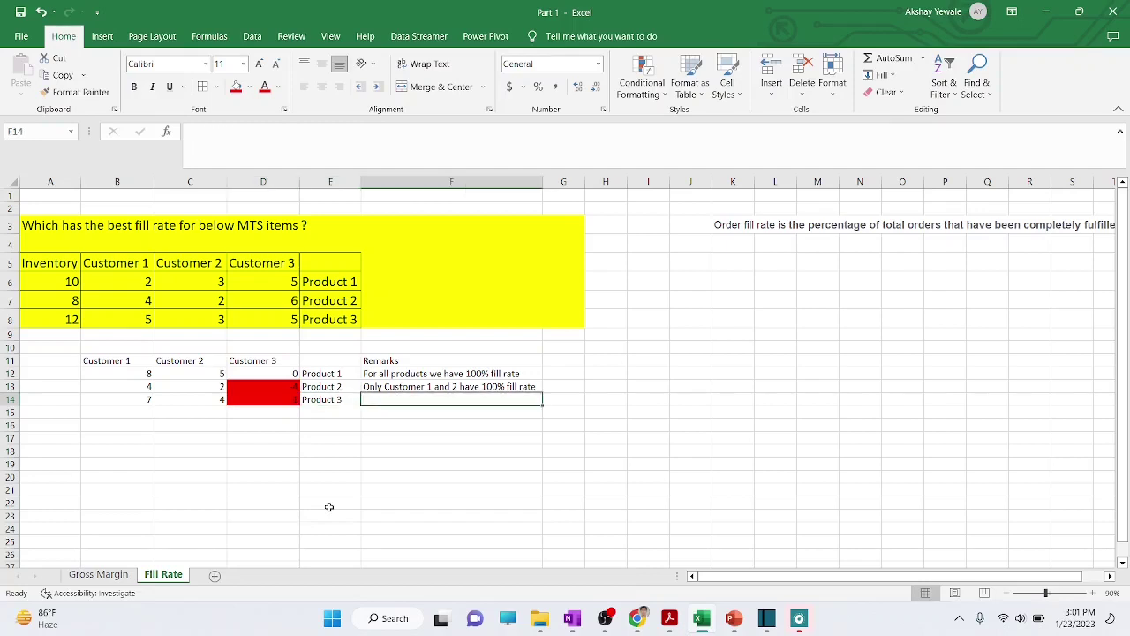
{"action": "key", "text": "ctrl+d"}
{"action": "key", "text": "Down"}
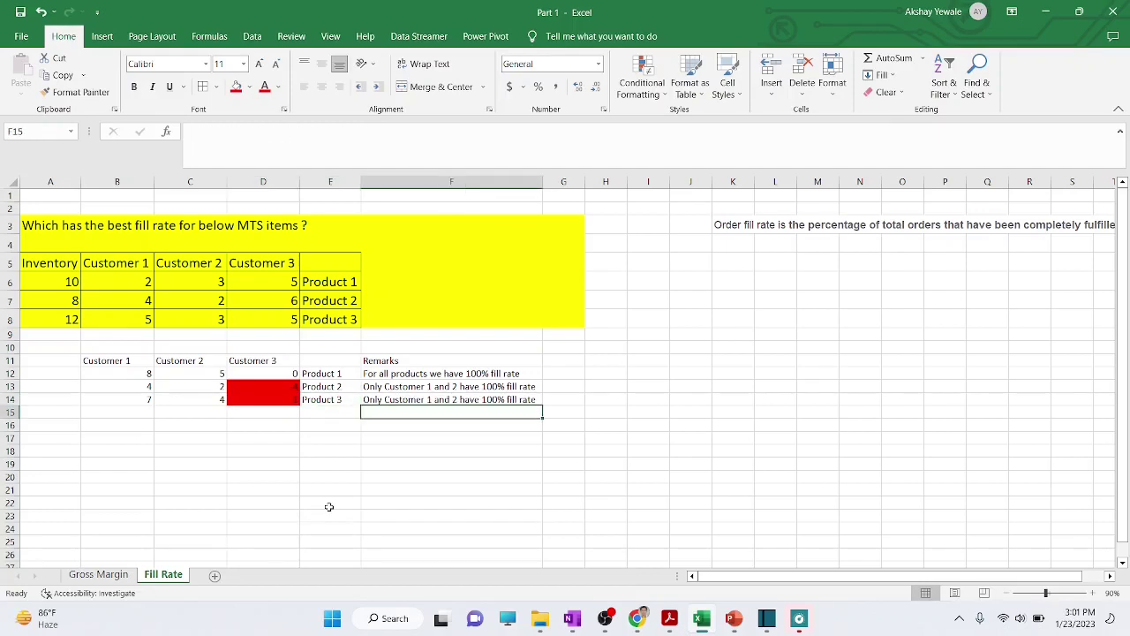
Review Product 1's remaining inventory and remark in row 12 against the Product 2 and Product 3 rows.
{"action": "key", "text": "Up"}
{"action": "key", "text": "Up"}
{"action": "key", "text": "Up"}
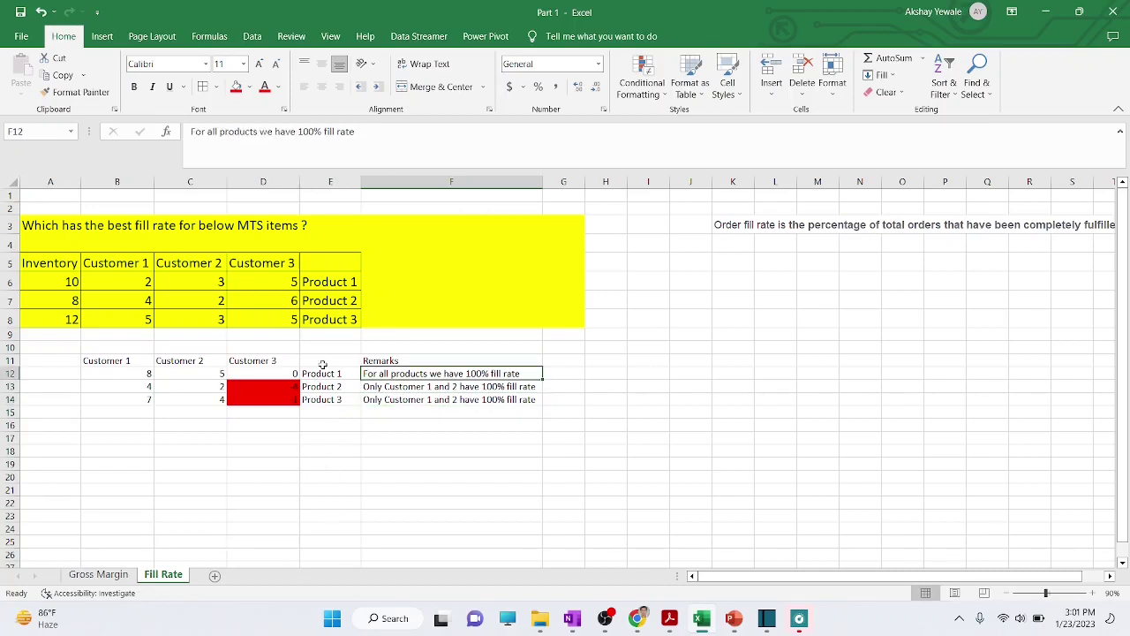
{"action": "left_click_drag", "start_coordinate": [322, 374], "coordinate": [135, 373]}
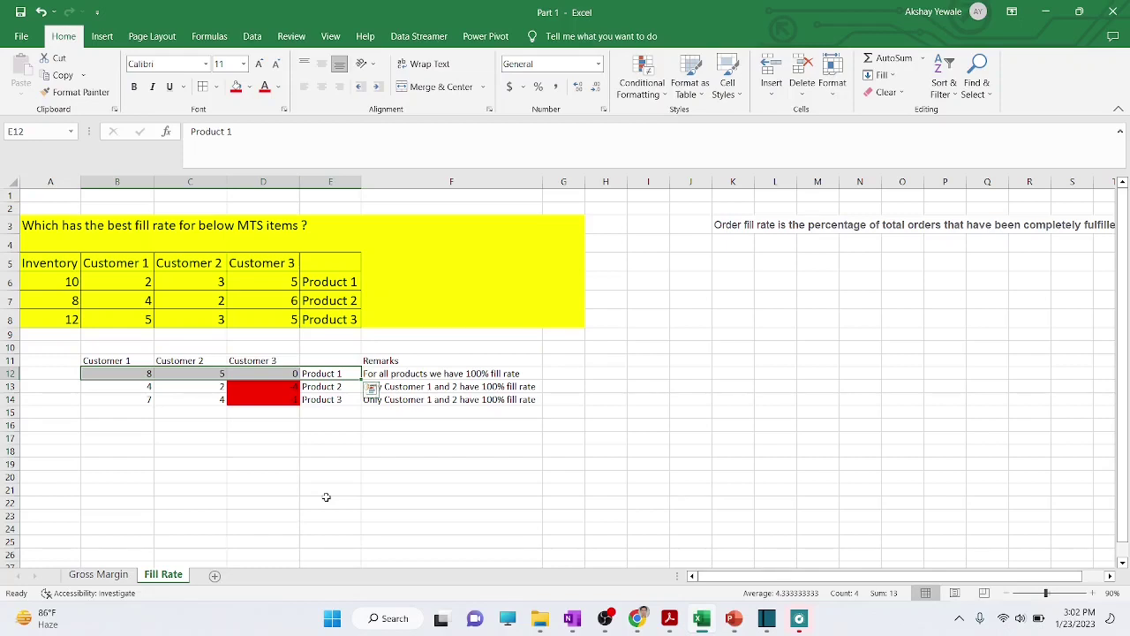
{"action": "left_click", "coordinate": [415, 374]}
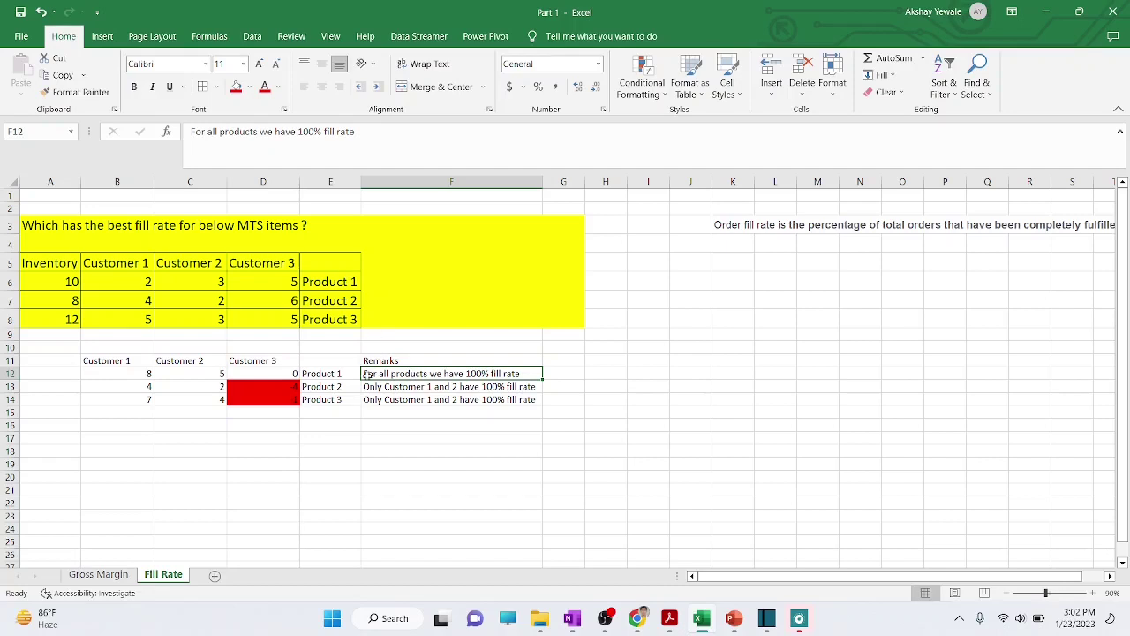
{"action": "left_click_drag", "start_coordinate": [340, 387], "coordinate": [344, 400]}
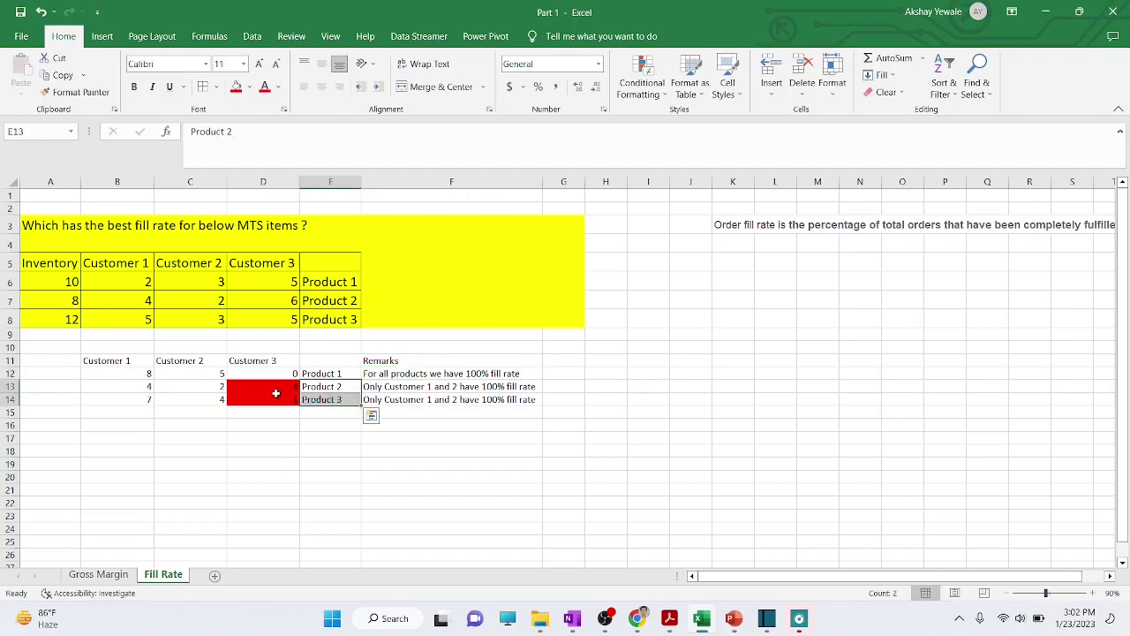